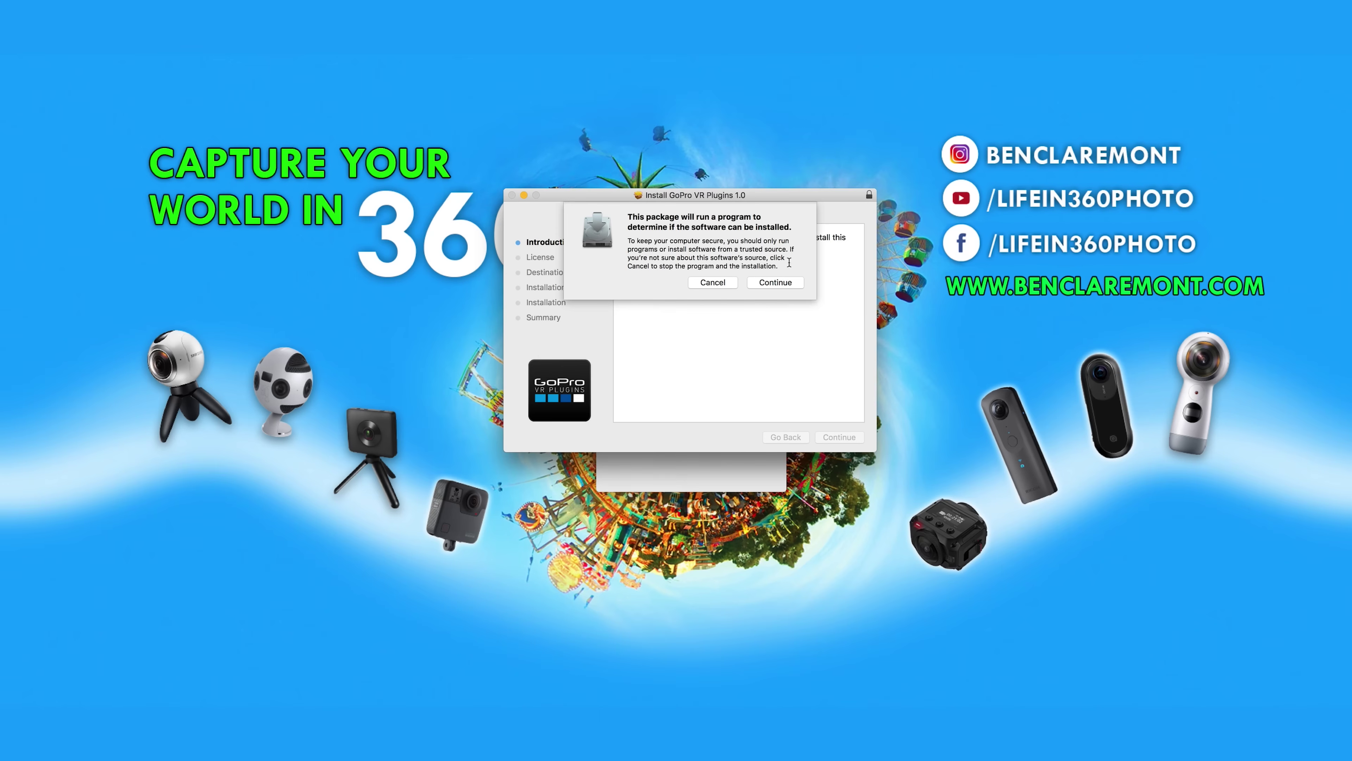
- Let the GoPro VR Plugins 1.0 installer continue past the macOS security check
click(776, 283)
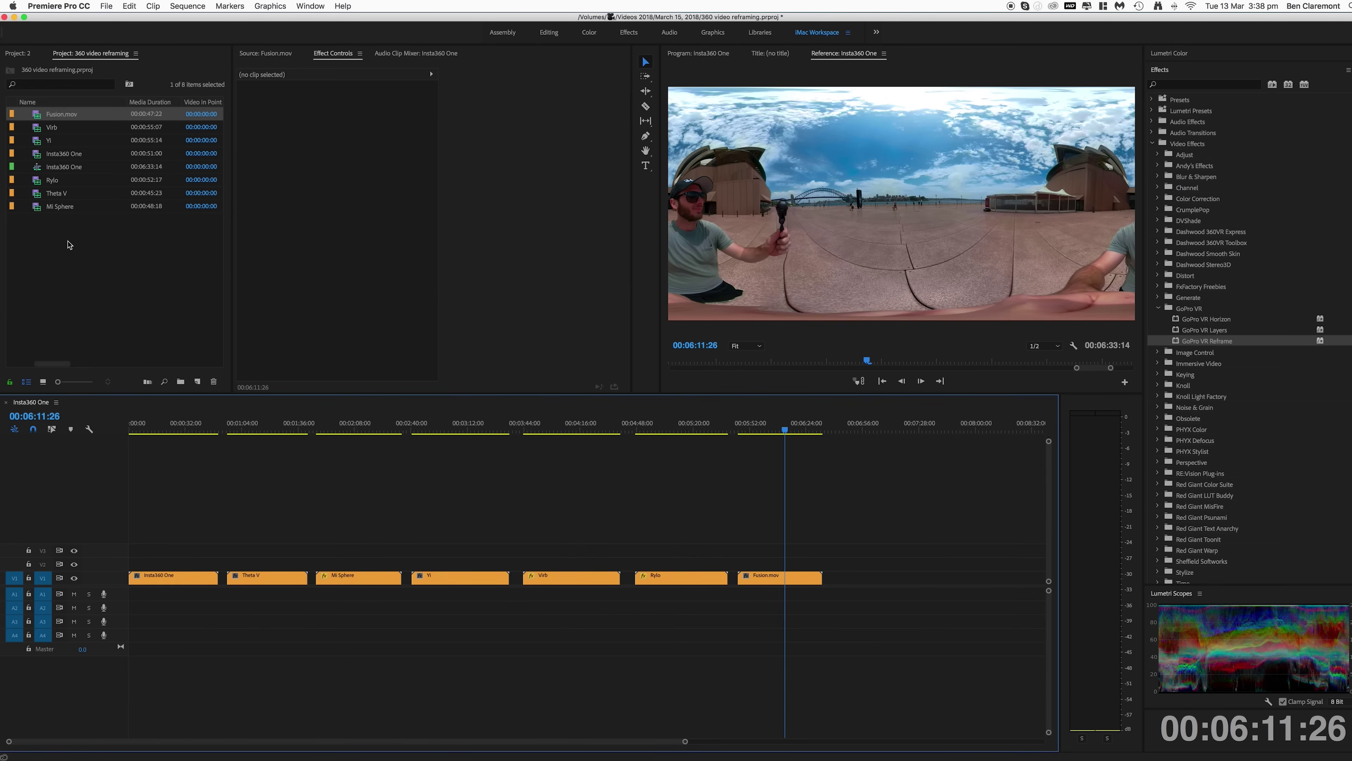
- Preview Insta360 One, Theta V, Mi Sphere, Yi, Virb, Rylo and Fusion.mov, scrubbing through the last
click(179, 427)
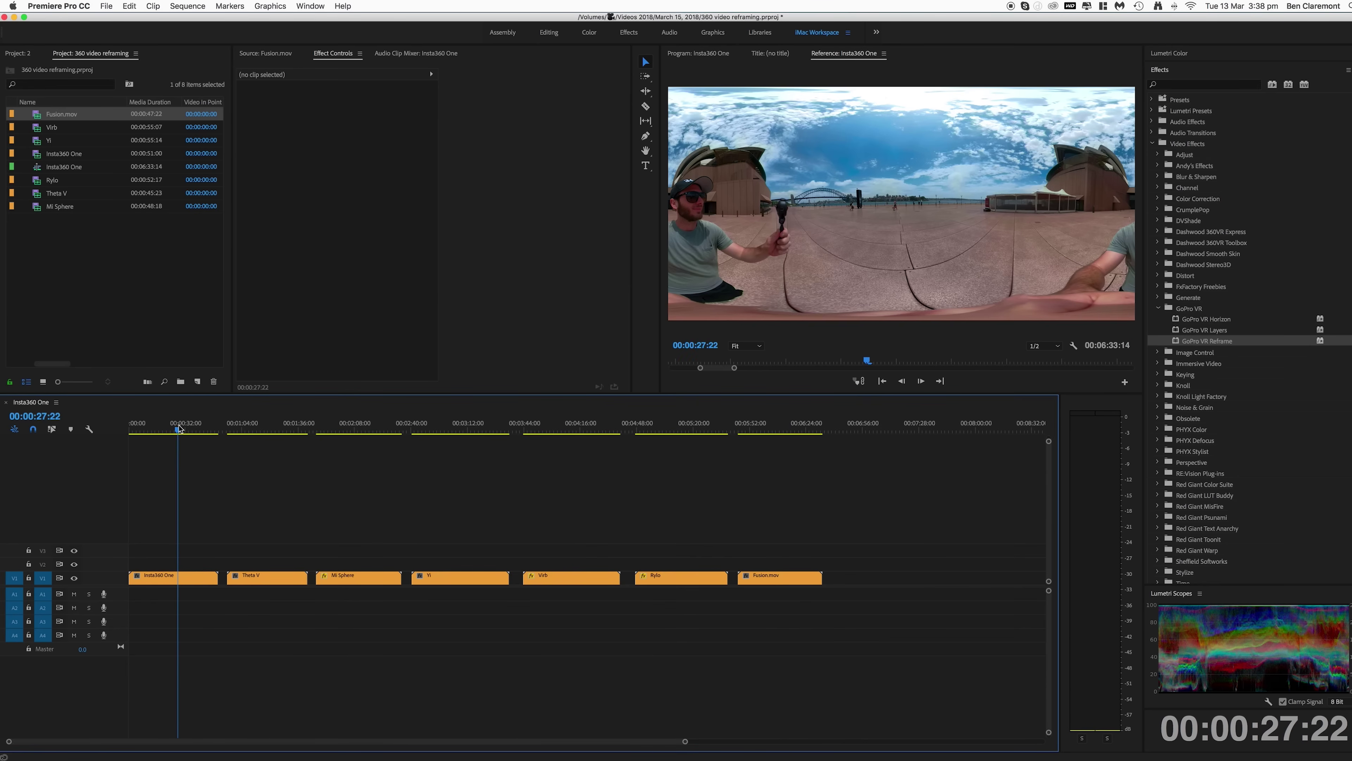
click(257, 429)
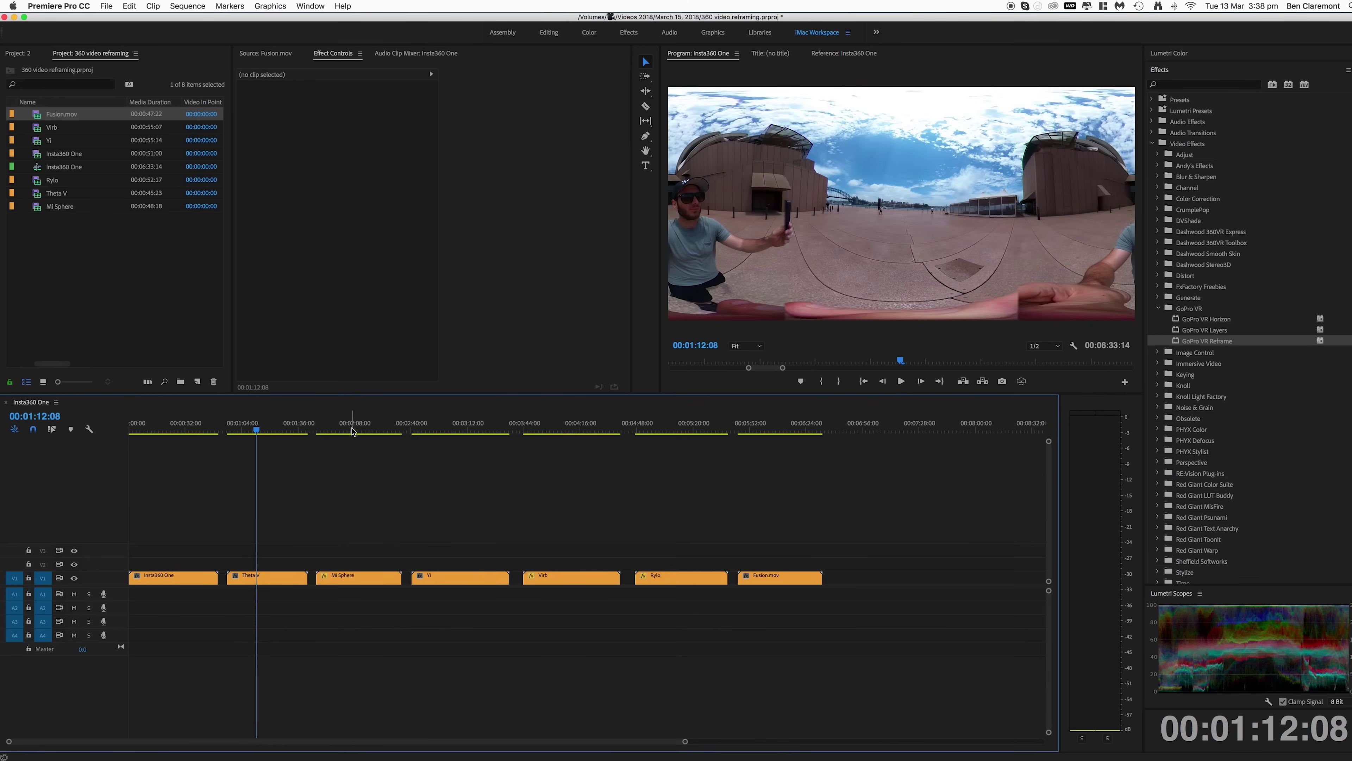
click(354, 429)
click(452, 428)
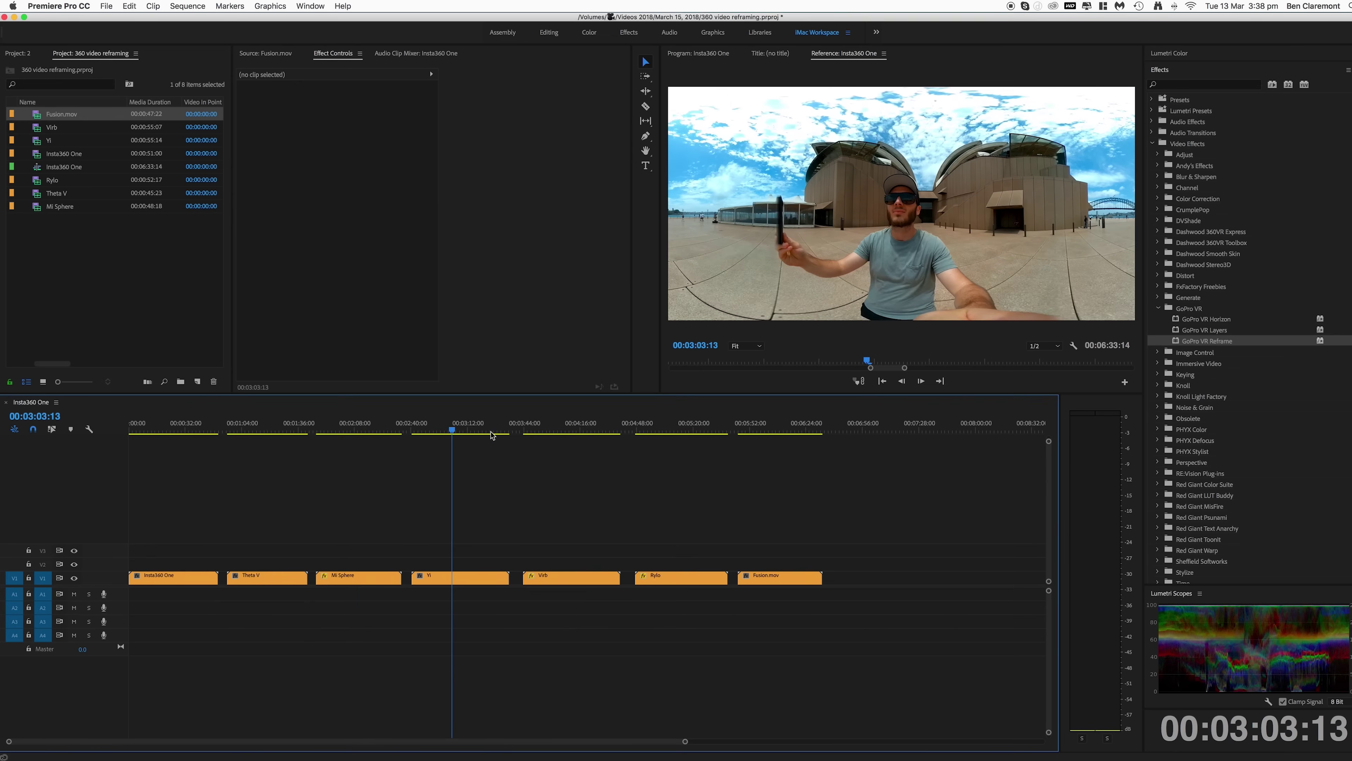
click(568, 428)
click(667, 429)
click(777, 429)
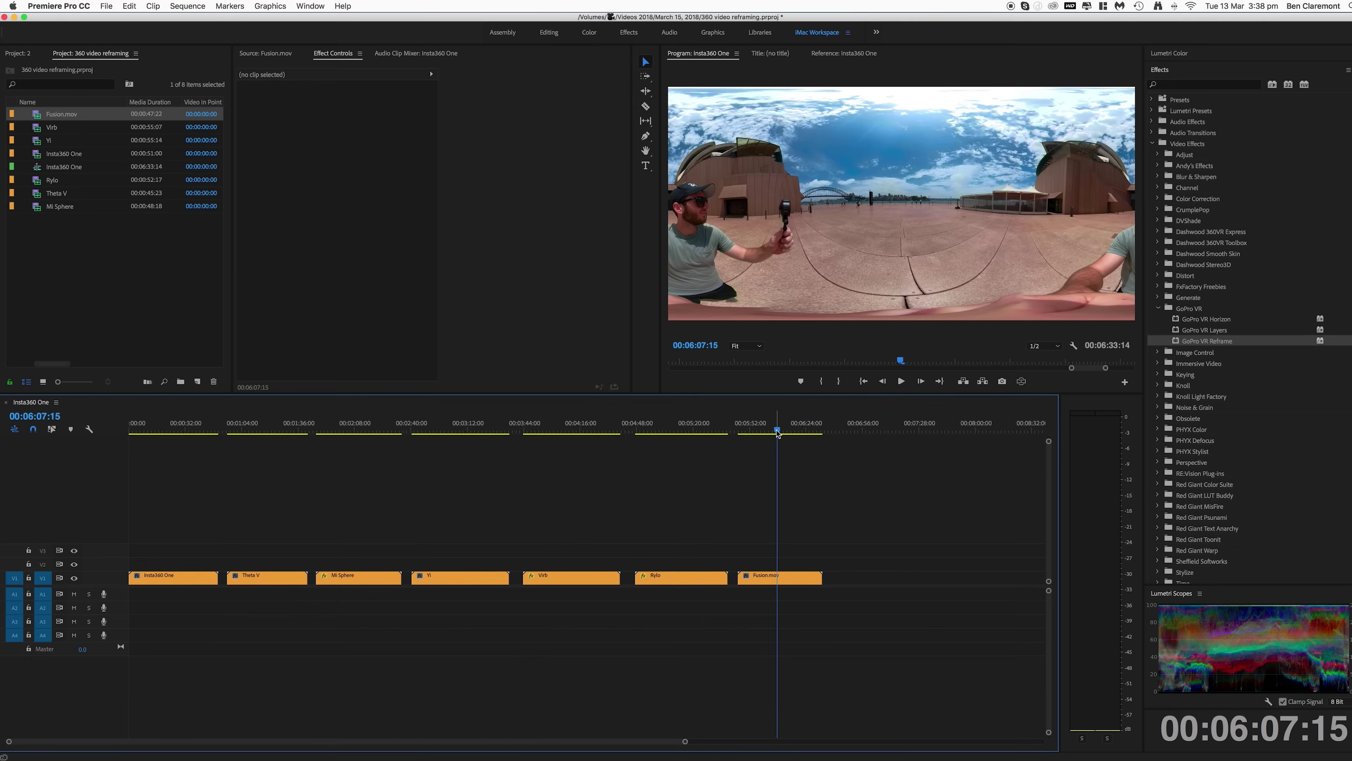
mouse_move(777, 431)
mouse_down()
mouse_move(802, 430)
mouse_move(790, 430)
mouse_up()
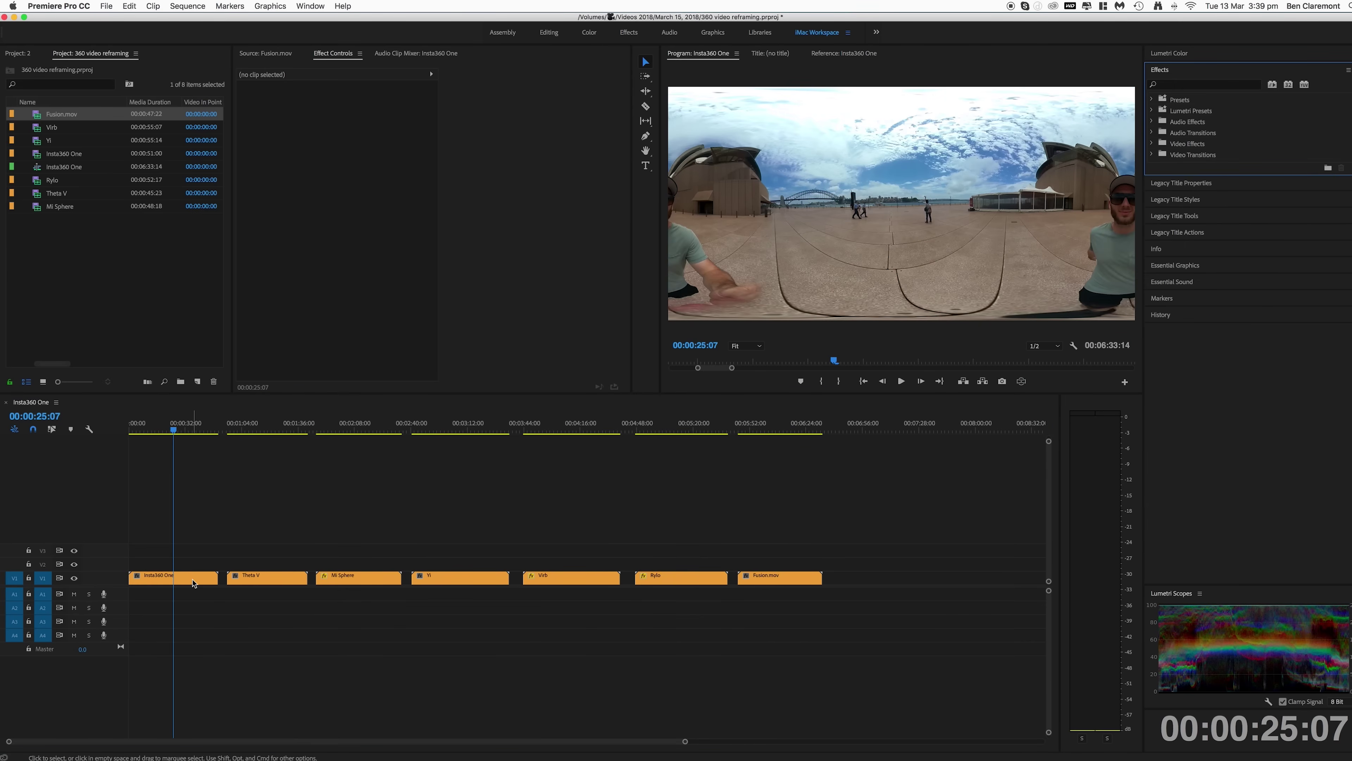
- Drag GoPro VR Reframe from Video Effects > GoPro VR onto the selected Insta360 One clip
click(193, 581)
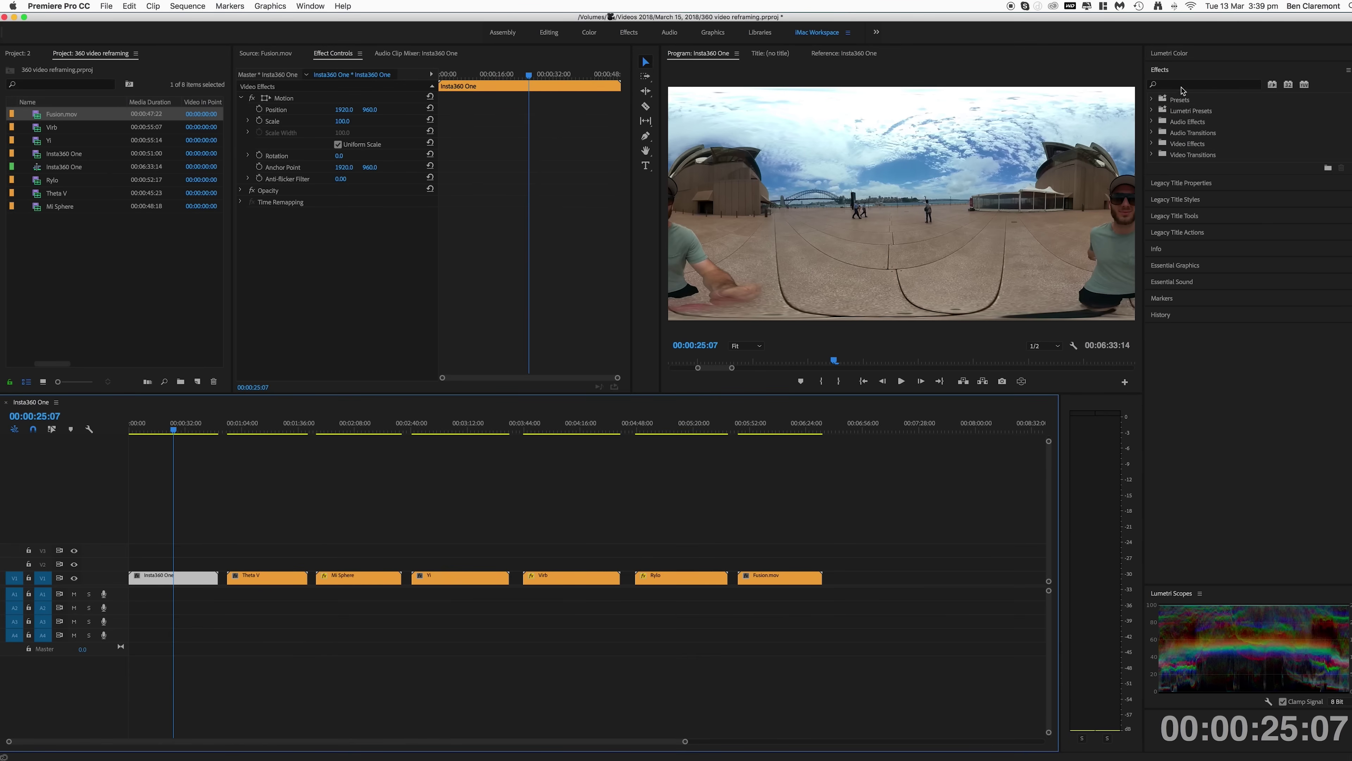
click(1191, 165)
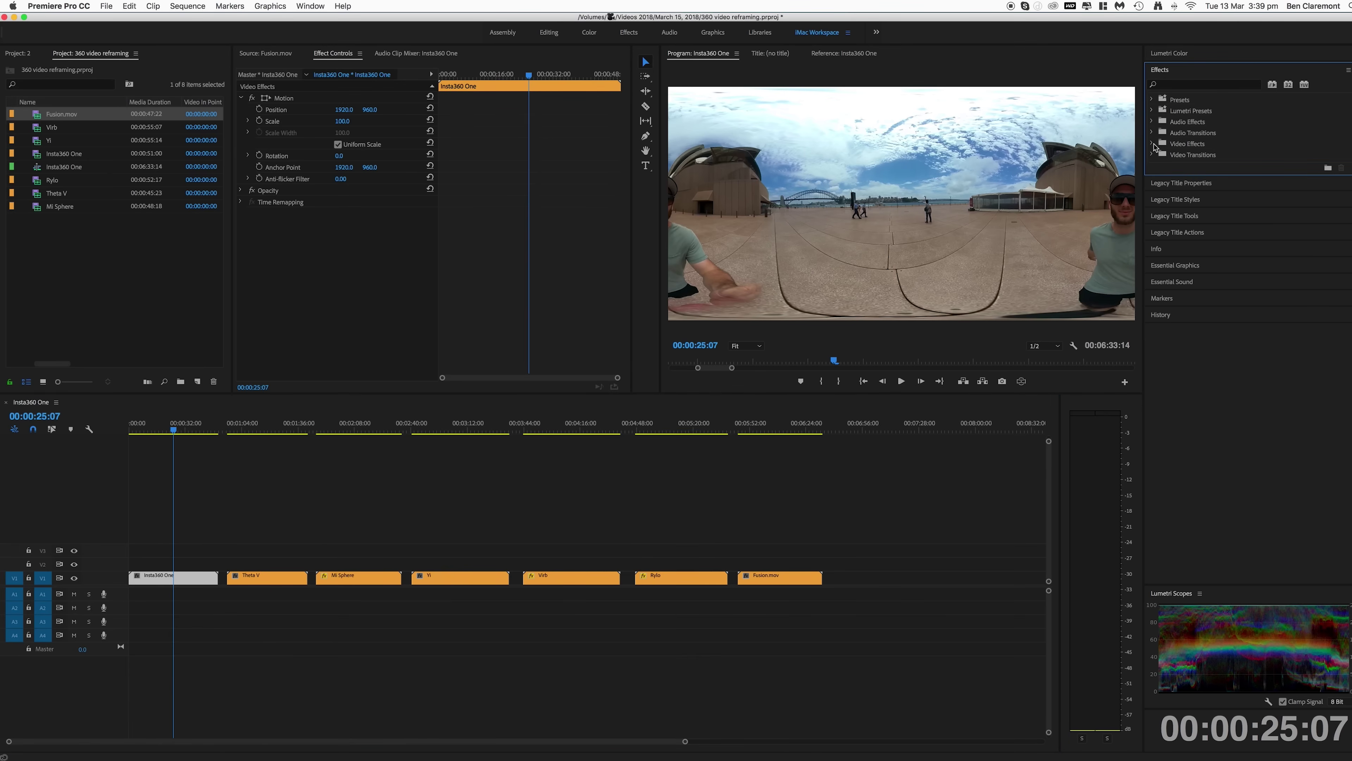
click(1153, 145)
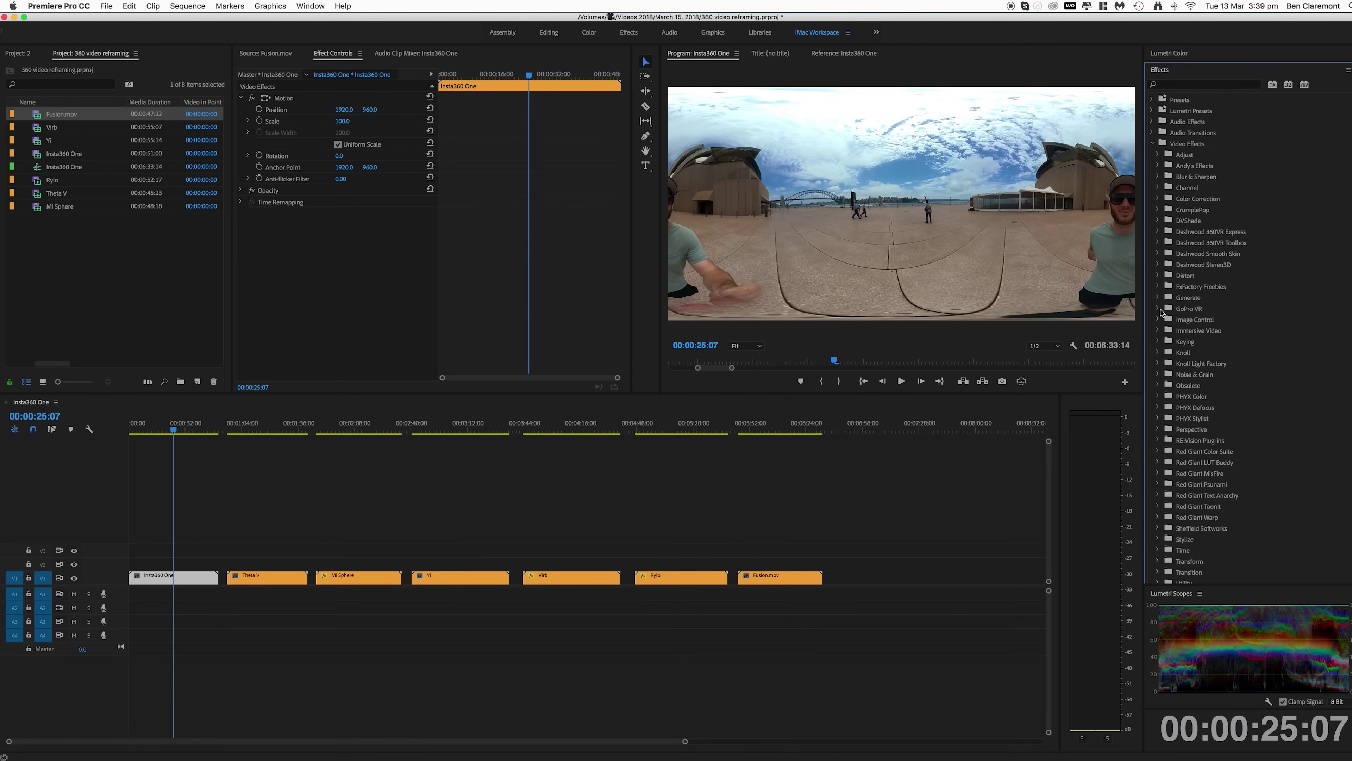
click(1158, 309)
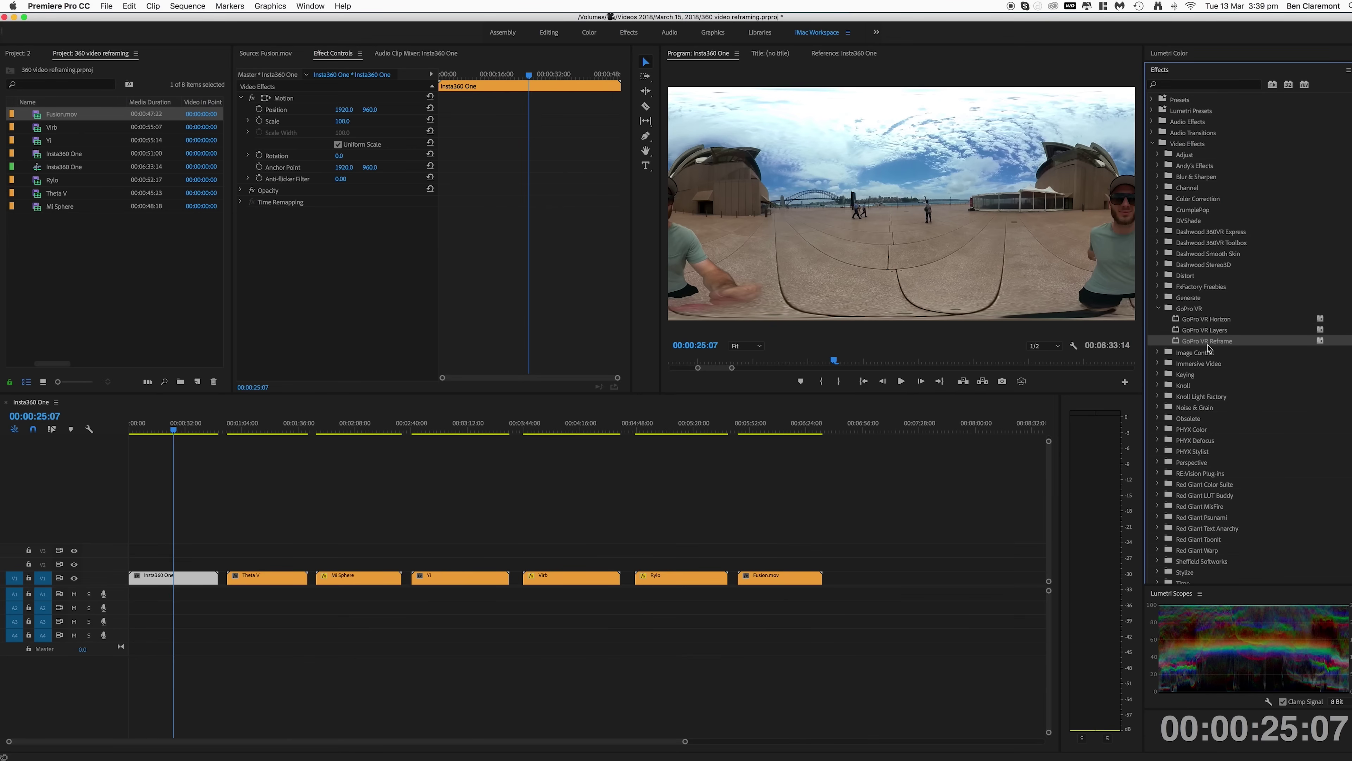
drag(1214, 342, 181, 576)
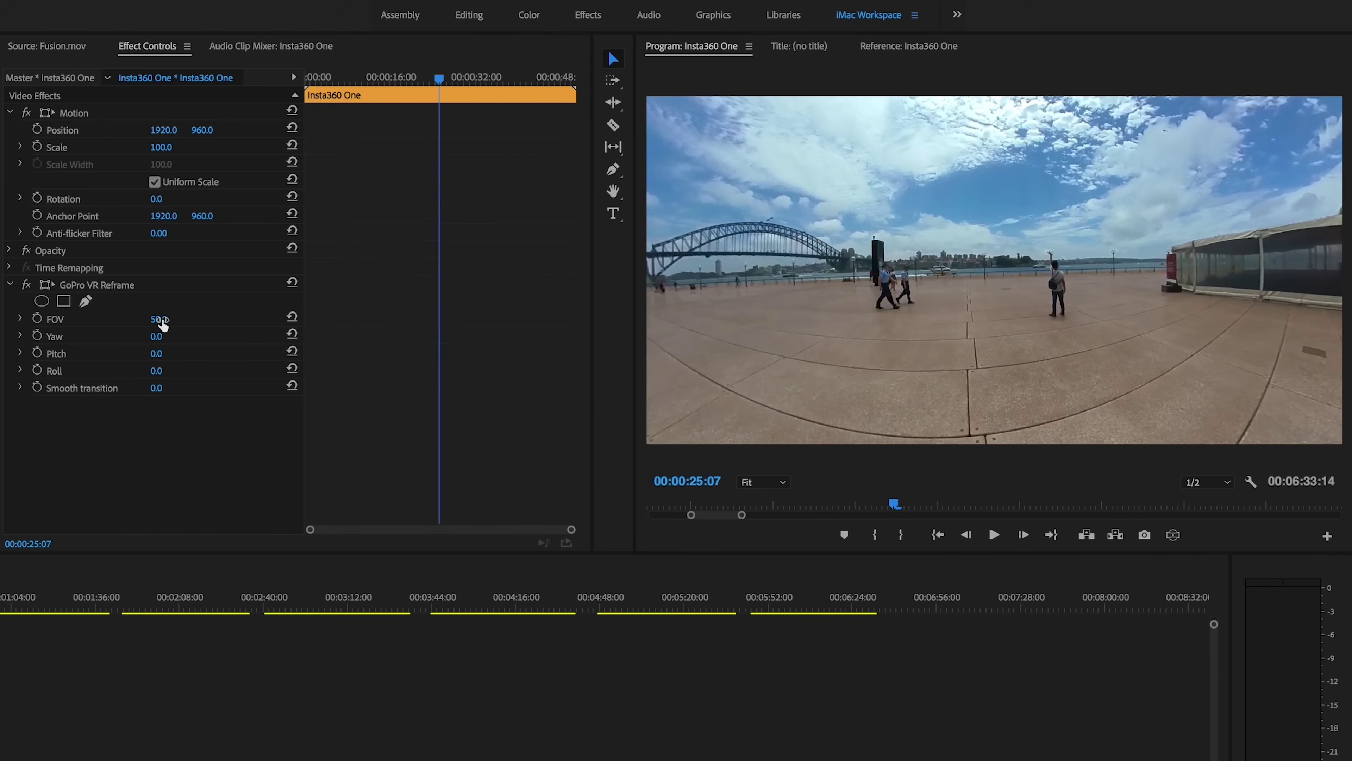
- Scrub the Insta360 One clip's Reframe FOV value to change the zoom
mouse_move(160, 319)
mouse_down()
mouse_move(136, 319)
mouse_move(180, 319)
mouse_move(160, 319)
mouse_move(170, 353)
mouse_move(152, 368)
mouse_move(183, 371)
mouse_move(203, 336)
mouse_move(224, 353)
mouse_move(133, 370)
mouse_move(177, 351)
mouse_move(172, 320)
mouse_move(191, 319)
mouse_move(180, 319)
mouse_up()
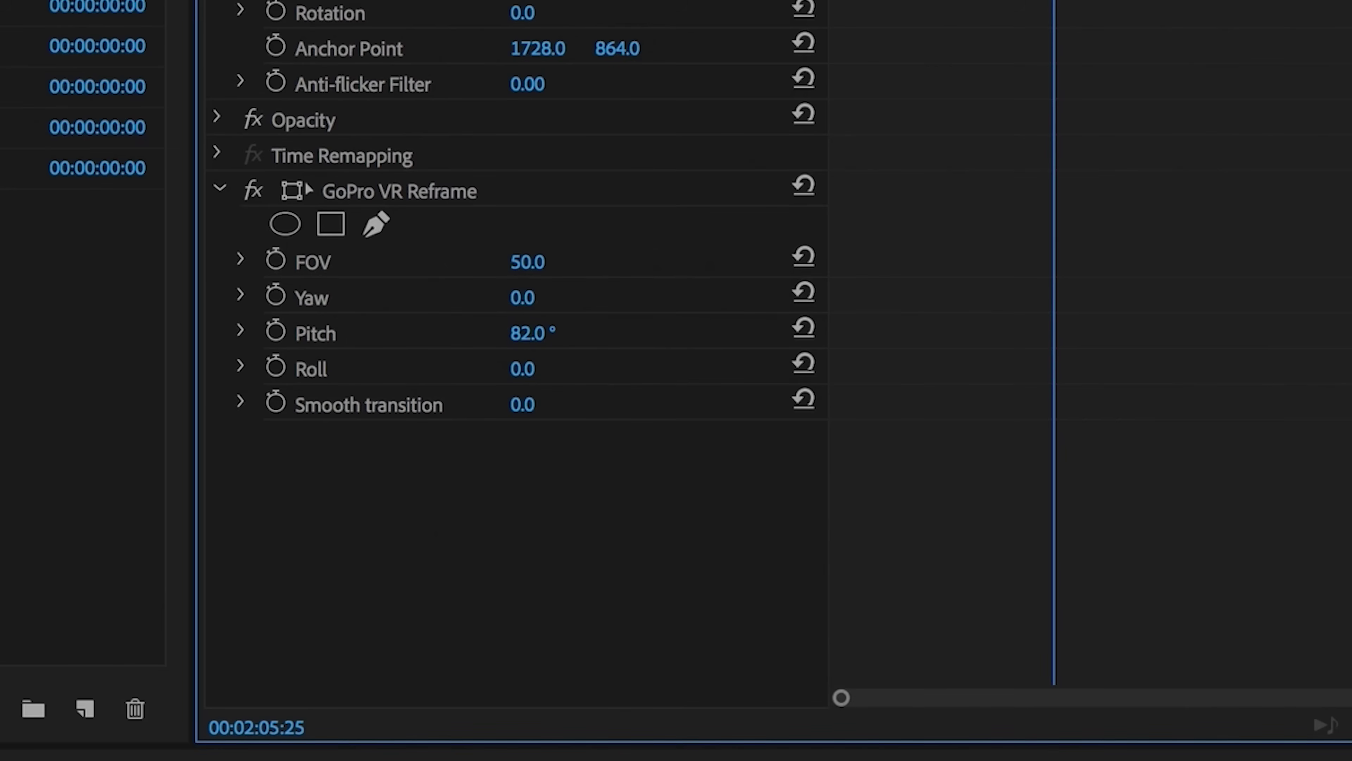
- Set Mi Sphere's Pitch to 88° and FOV 38, rotate the planet in the viewer, then widen FOV to 97
drag(533, 333, 538, 333)
drag(527, 261, 525, 261)
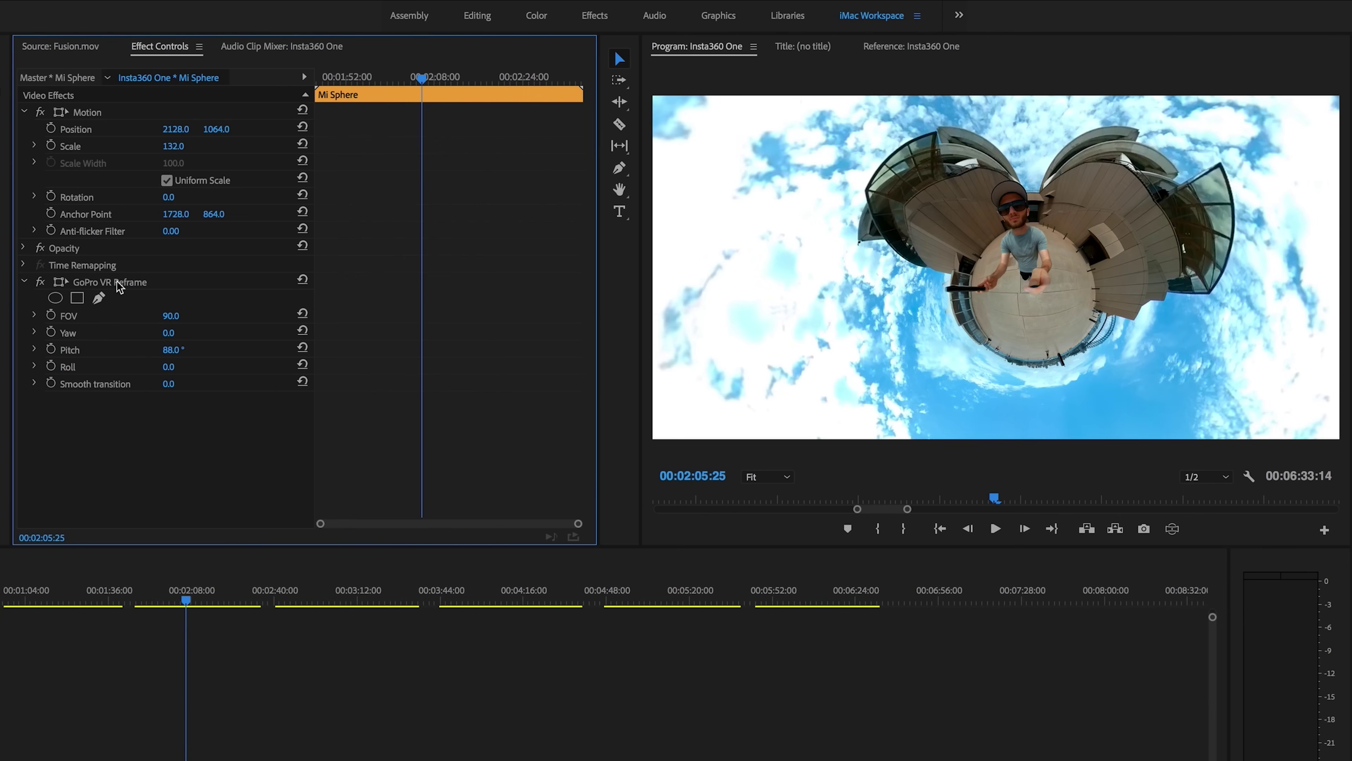
click(116, 285)
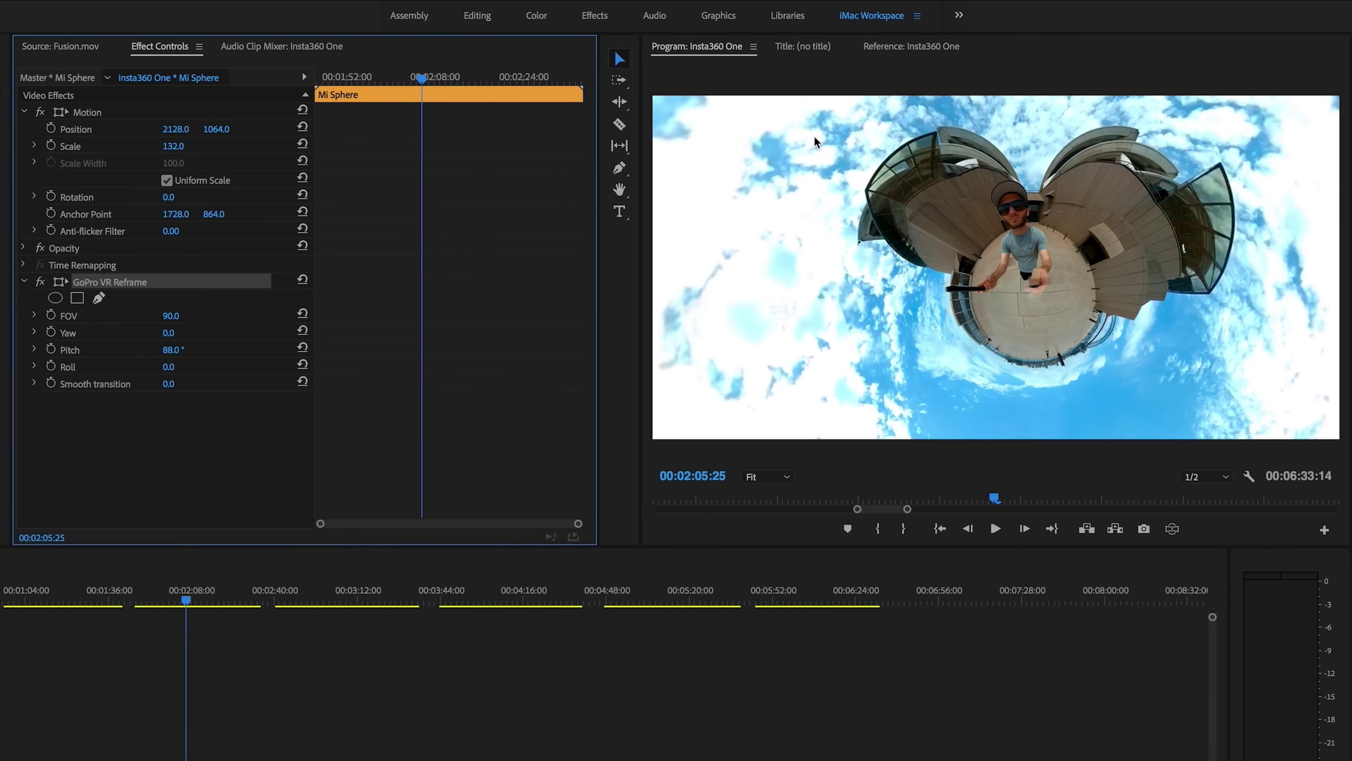
drag(1139, 281, 1034, 282)
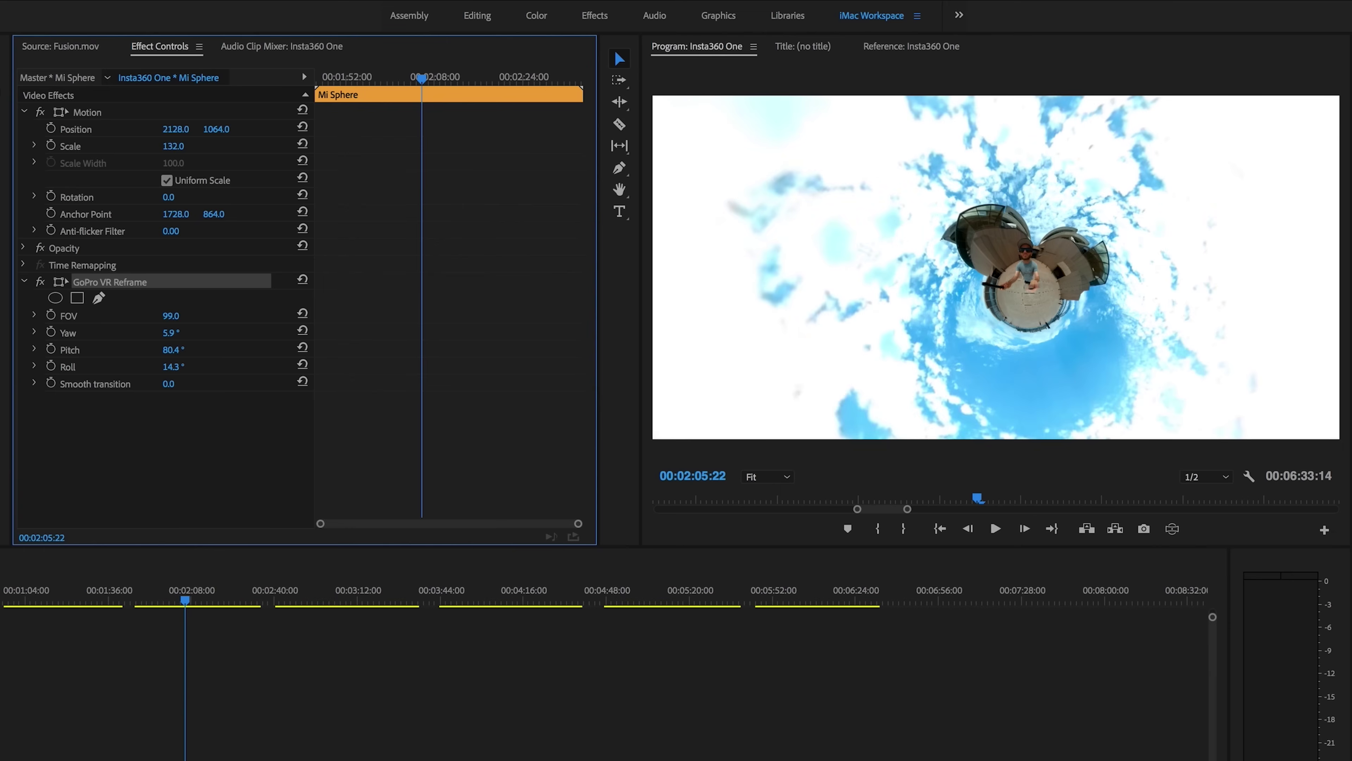
drag(170, 316, 185, 315)
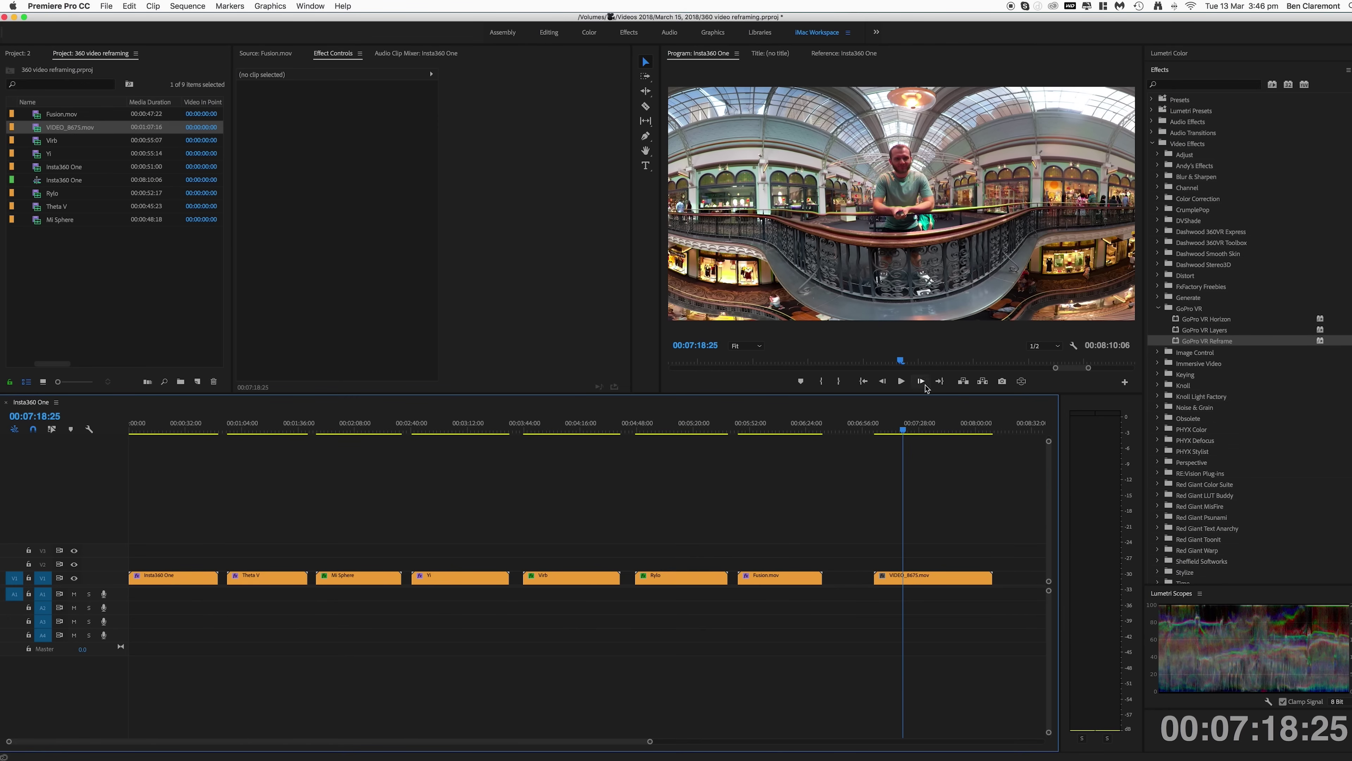
- Preview VIDEO_8675.mov, apply GoPro VR Reframe to it, and return the playhead to 07:02:19
drag(904, 433, 933, 435)
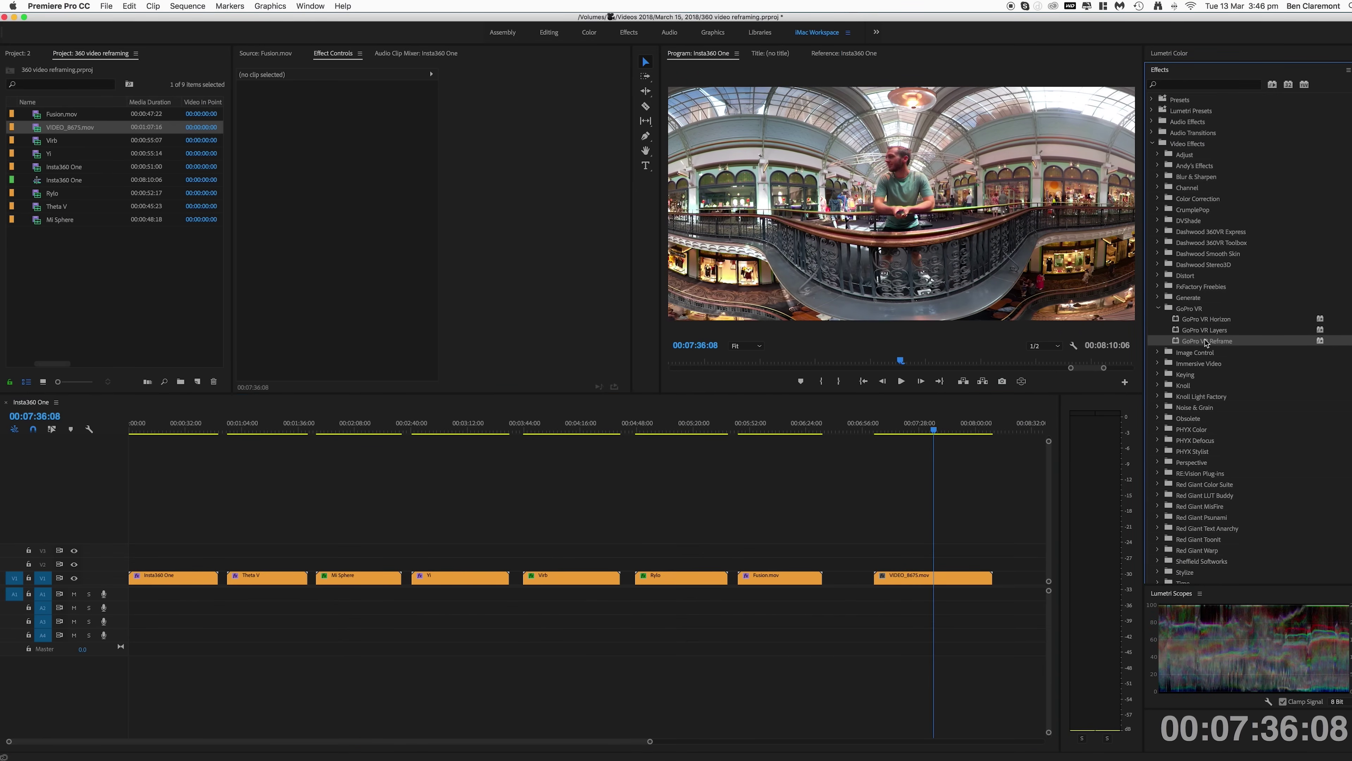
drag(956, 542, 942, 581)
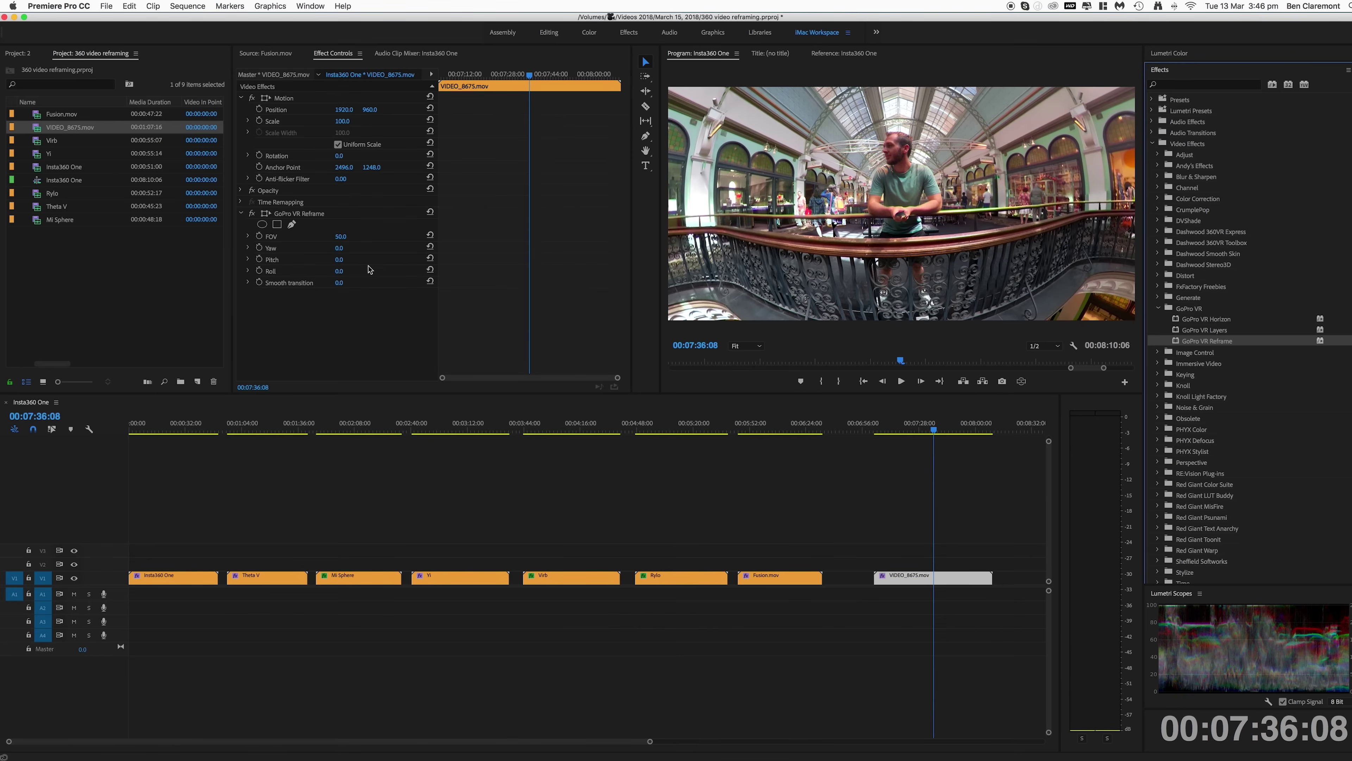
drag(888, 434, 876, 431)
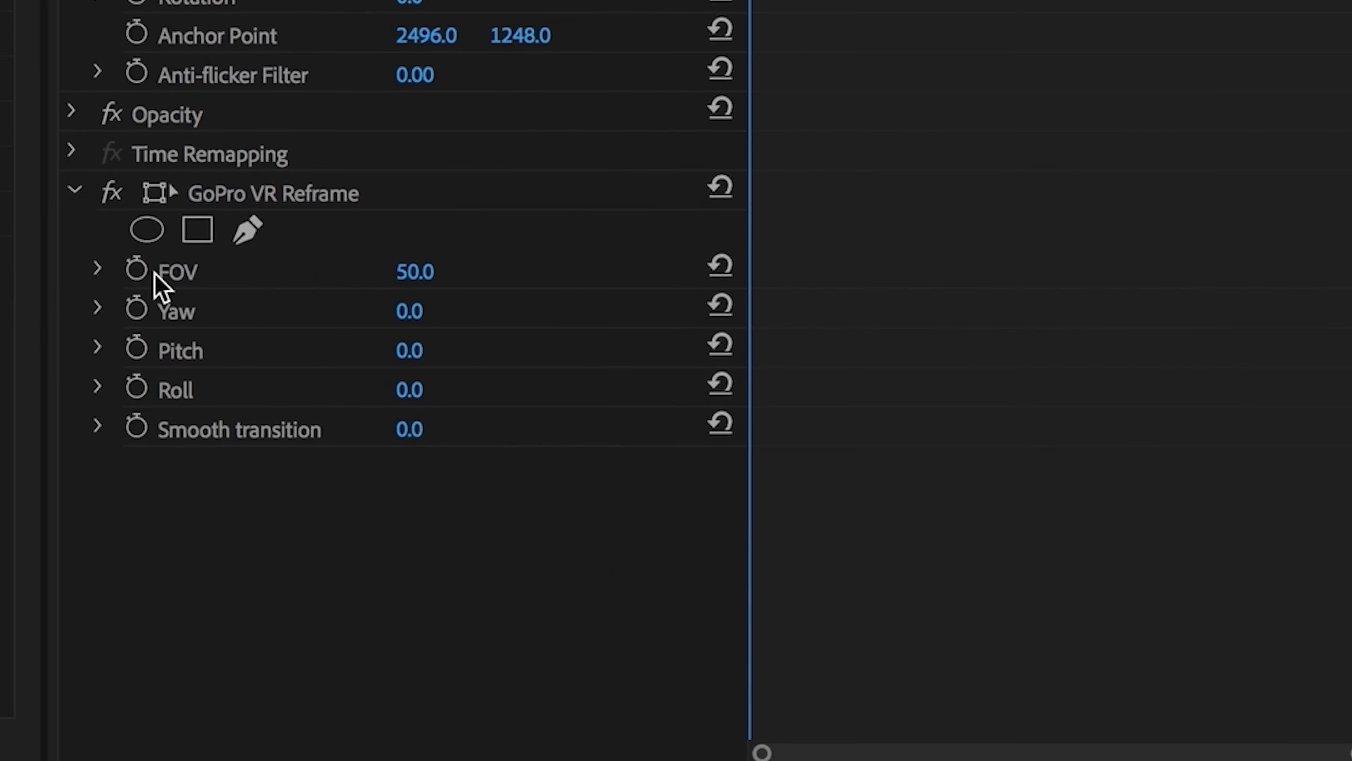
- Turn on keyframing for Reframe's FOV, Yaw, Pitch, Roll and Smooth transition
click(139, 270)
click(138, 309)
click(137, 350)
click(136, 389)
click(136, 428)
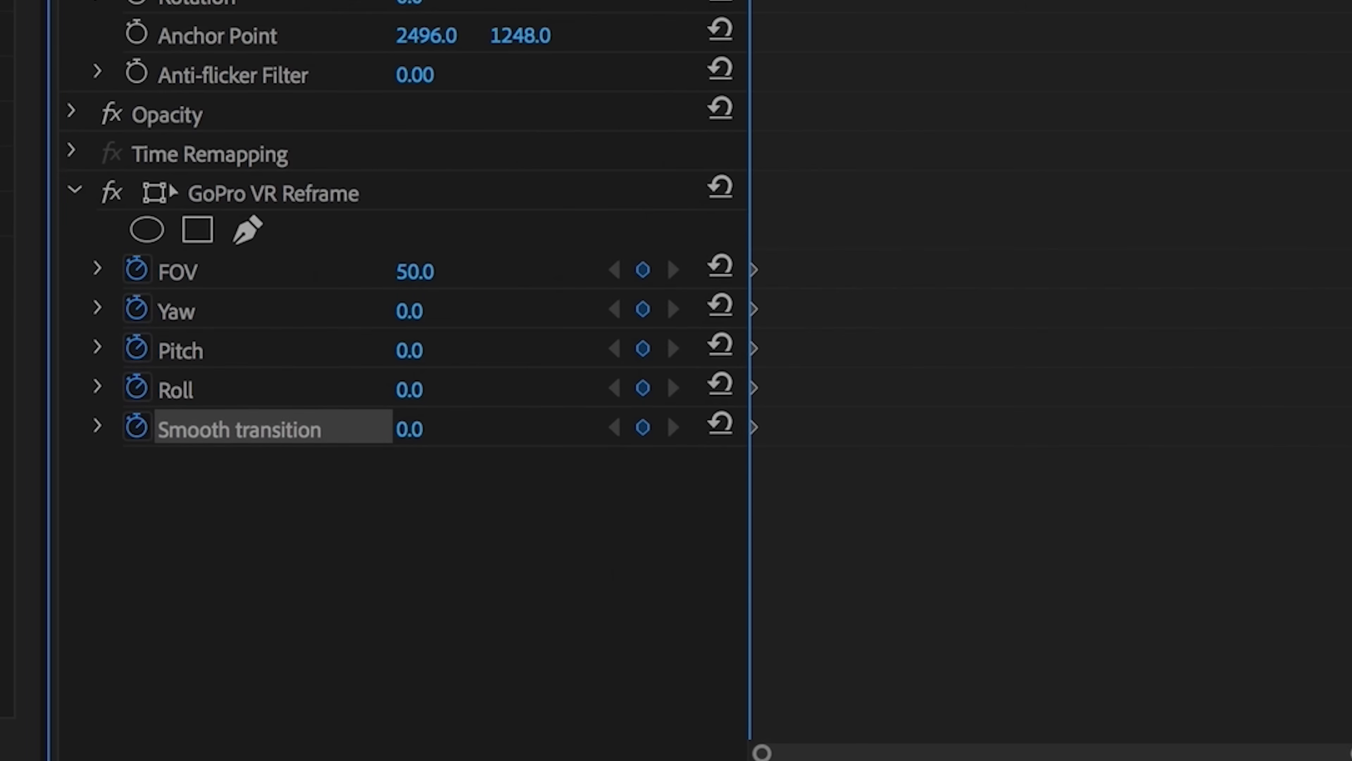
- Swing the view toward the arcade's clock, level it, then aim down at the lower floors
click(548, 195)
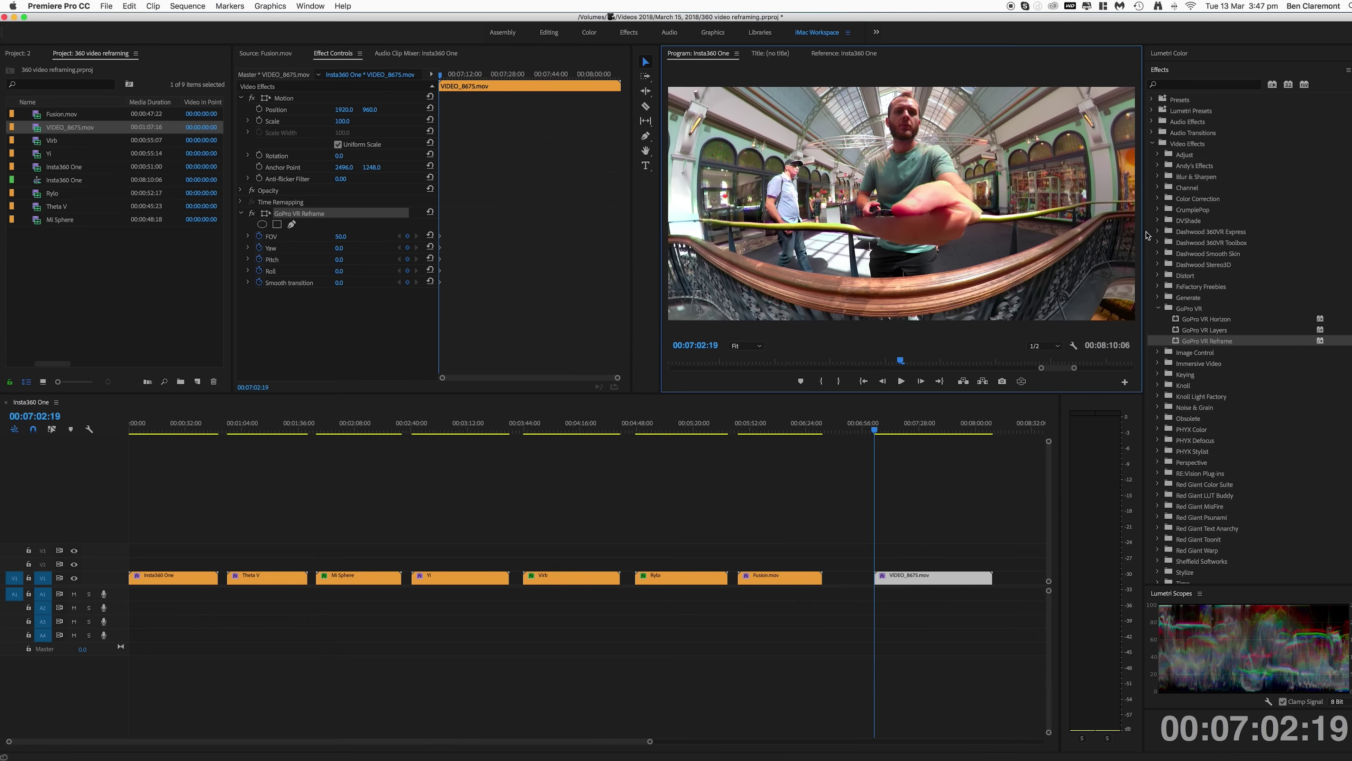
drag(1055, 223, 803, 259)
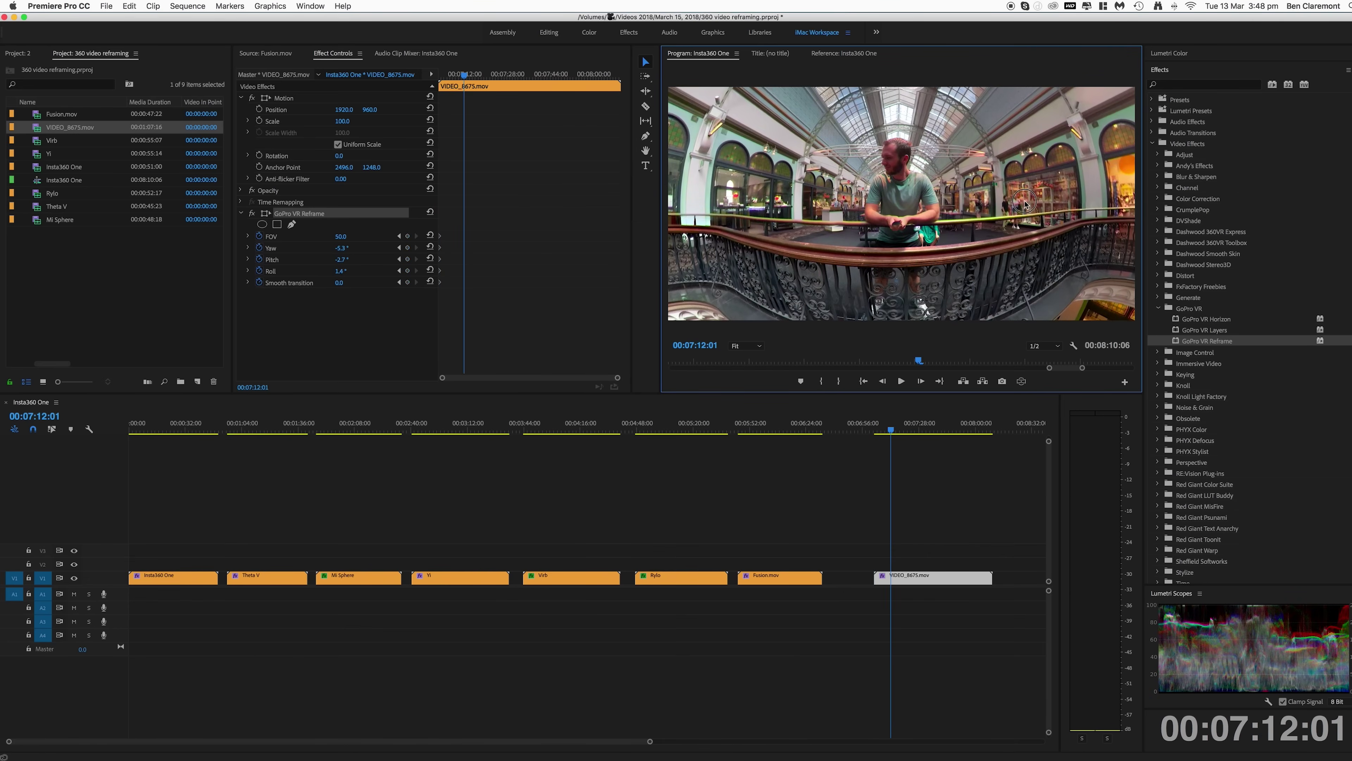
drag(1025, 204, 708, 234)
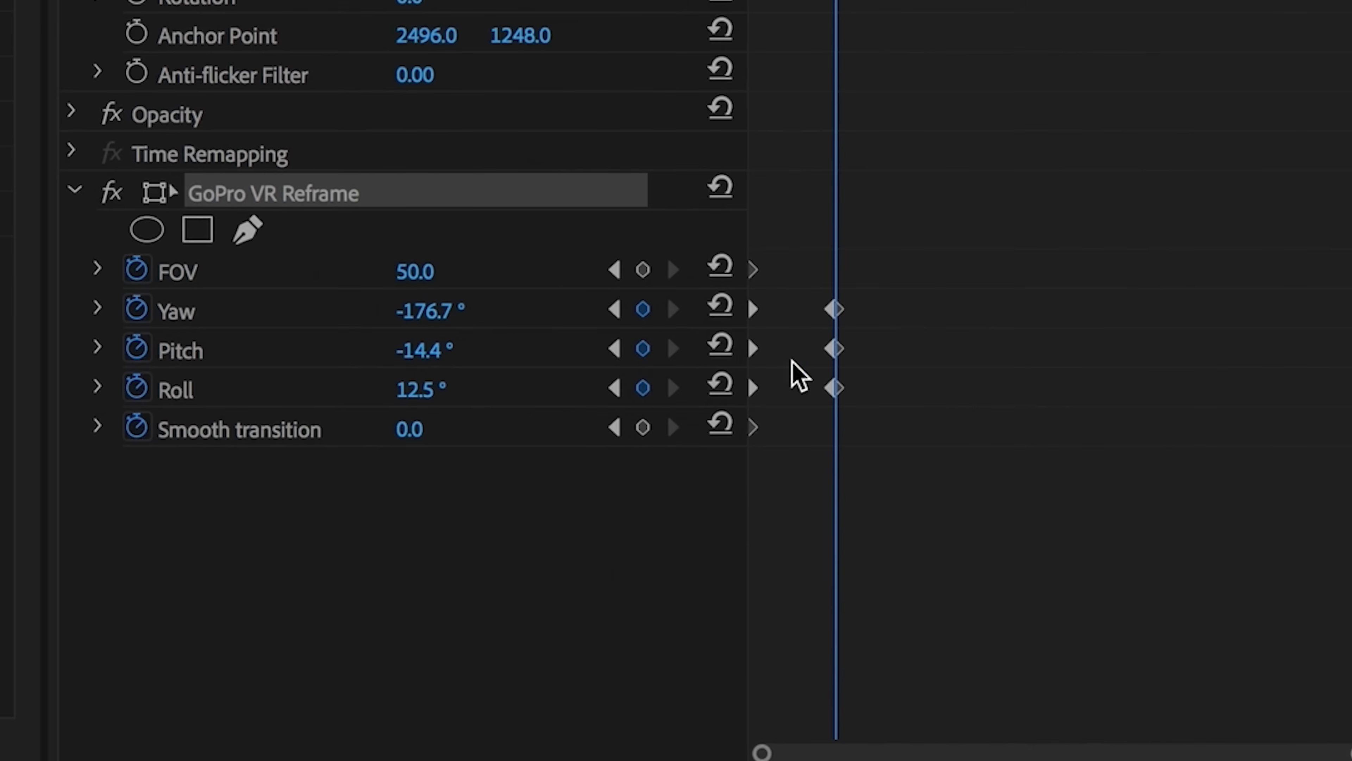
drag(1025, 202, 1010, 189)
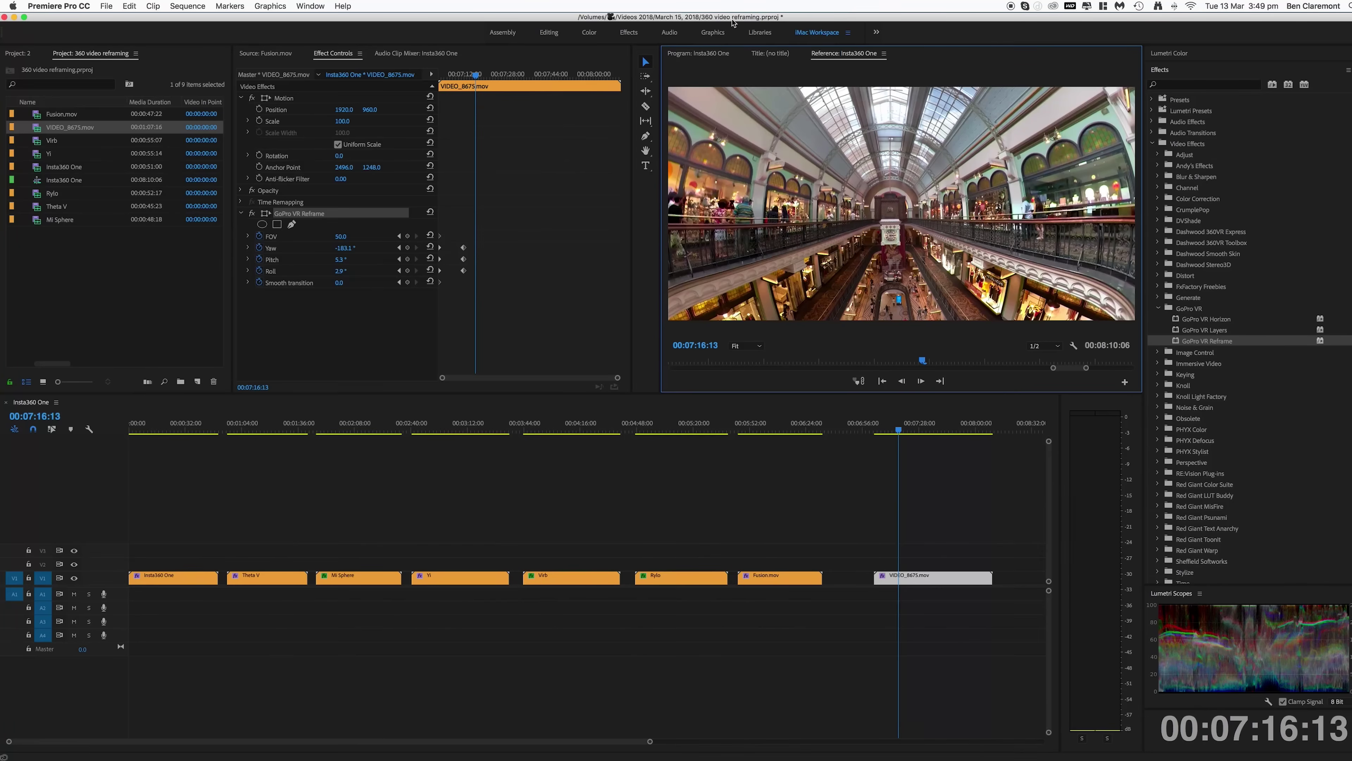
click(698, 53)
drag(937, 160, 985, 253)
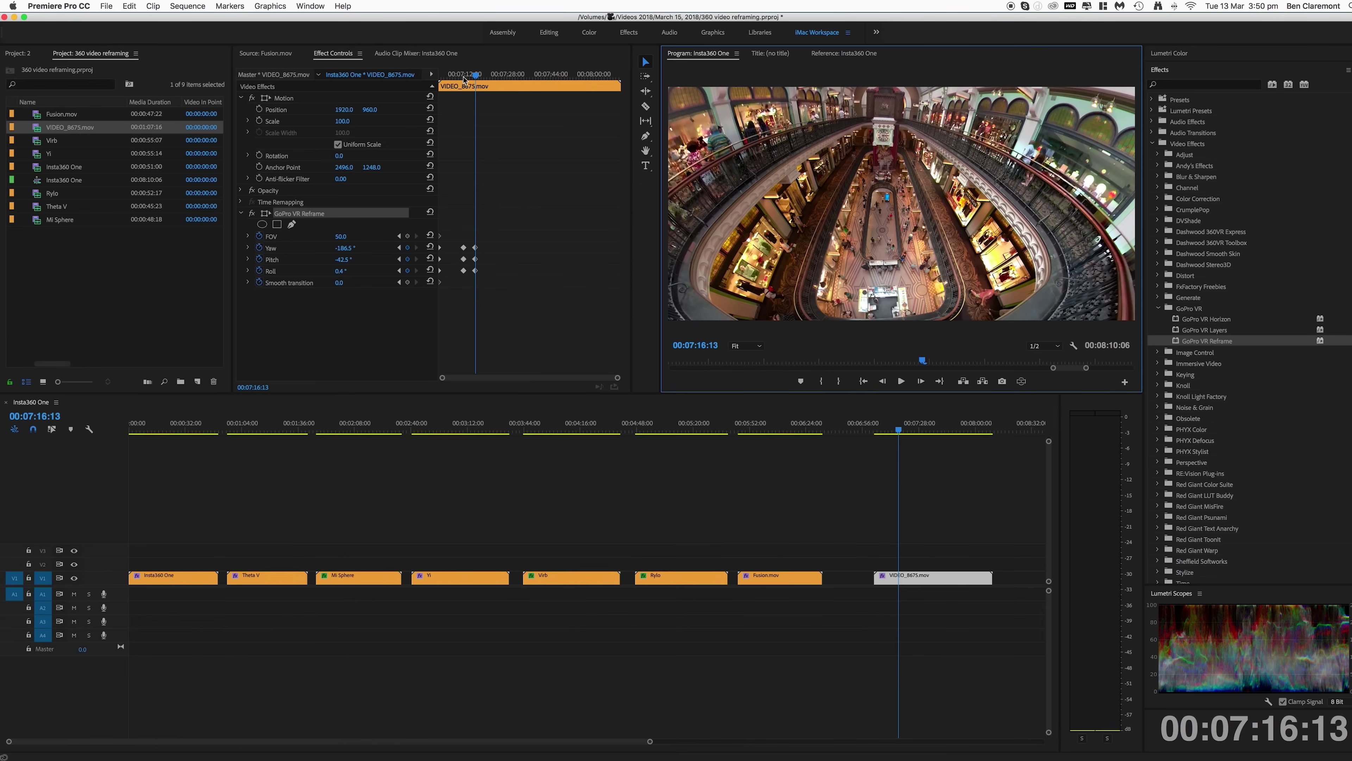
- Review the move from 07:08:16, narrow FOV from 47 to 18, and play the sweep to 07:27:23
drag(464, 79, 456, 74)
key(space)
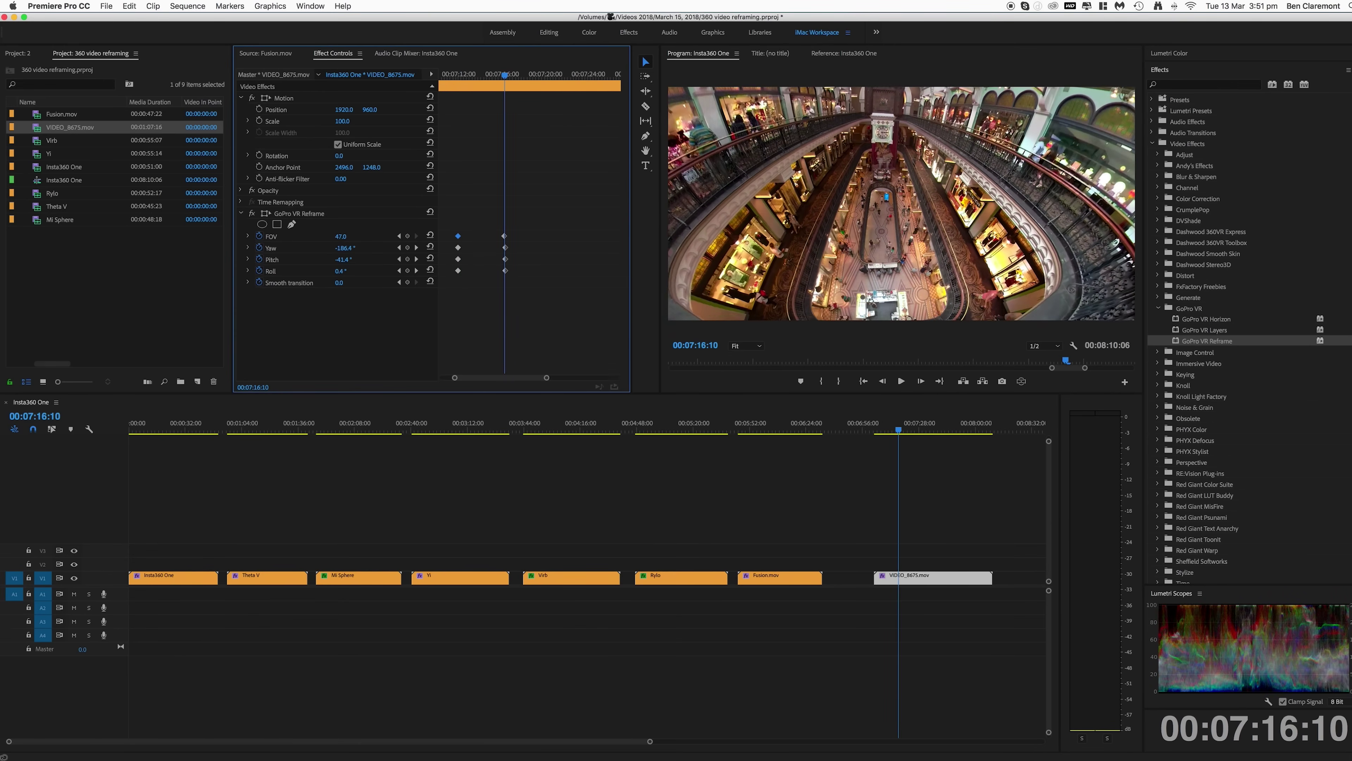
drag(340, 236, 955, 205)
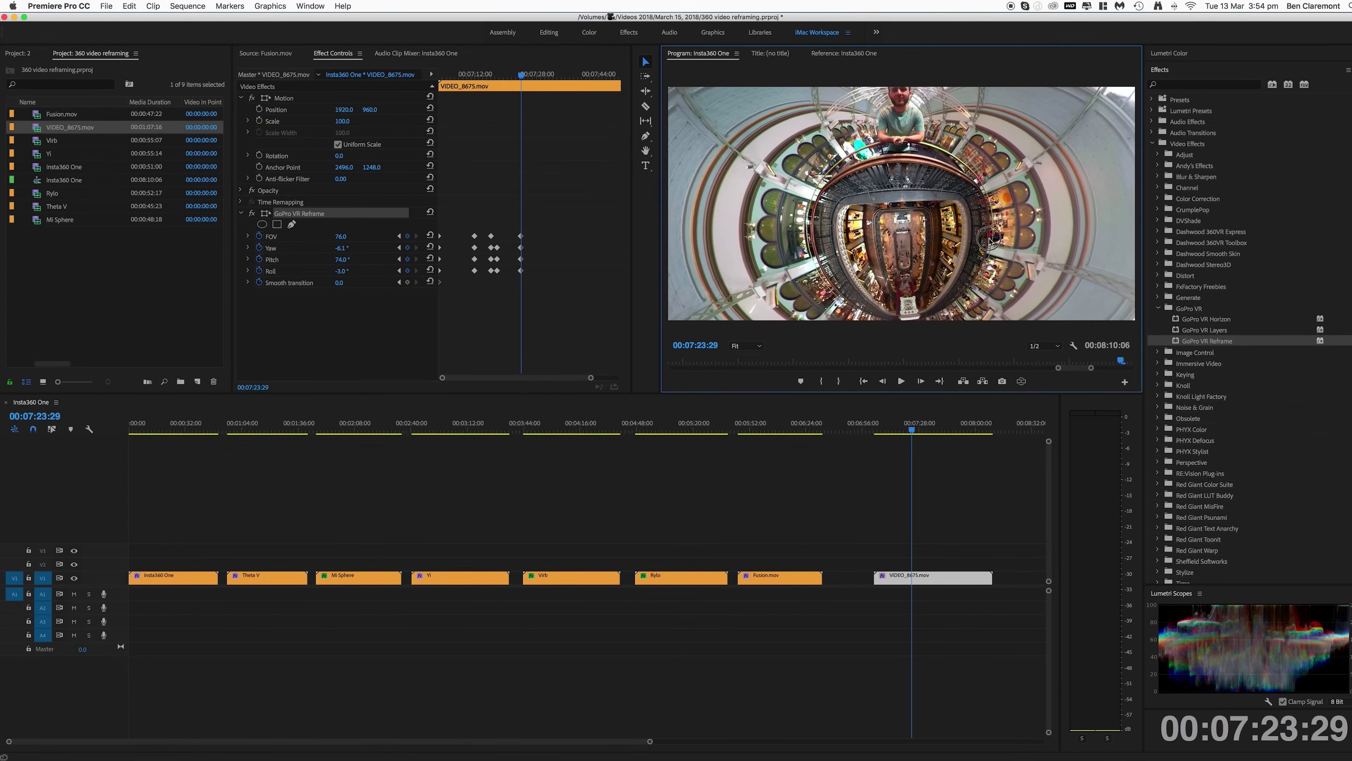
click(469, 80)
key(space)
drag(468, 80, 526, 85)
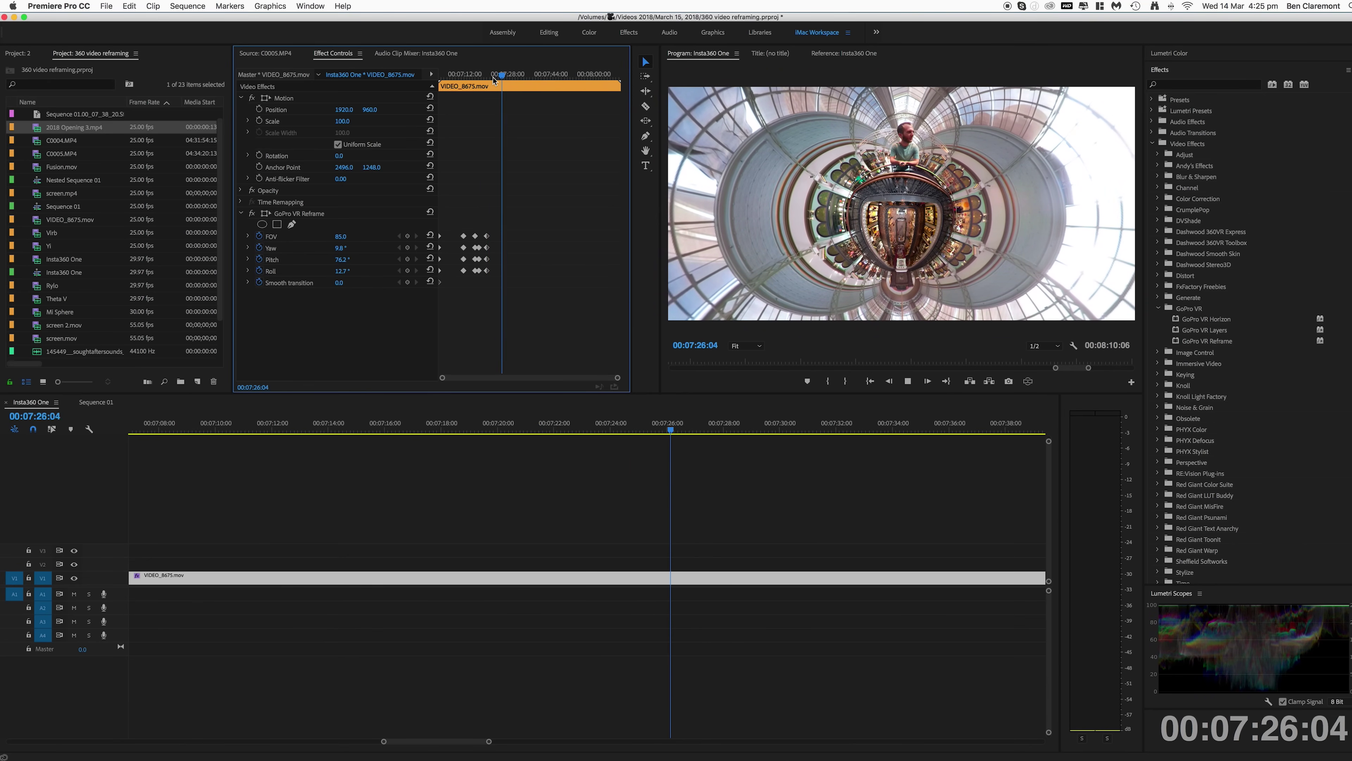
- Stop playback and razor-cut VIDEO_8675.mov at 07:28:00
key(space)
key(c)
click(723, 578)
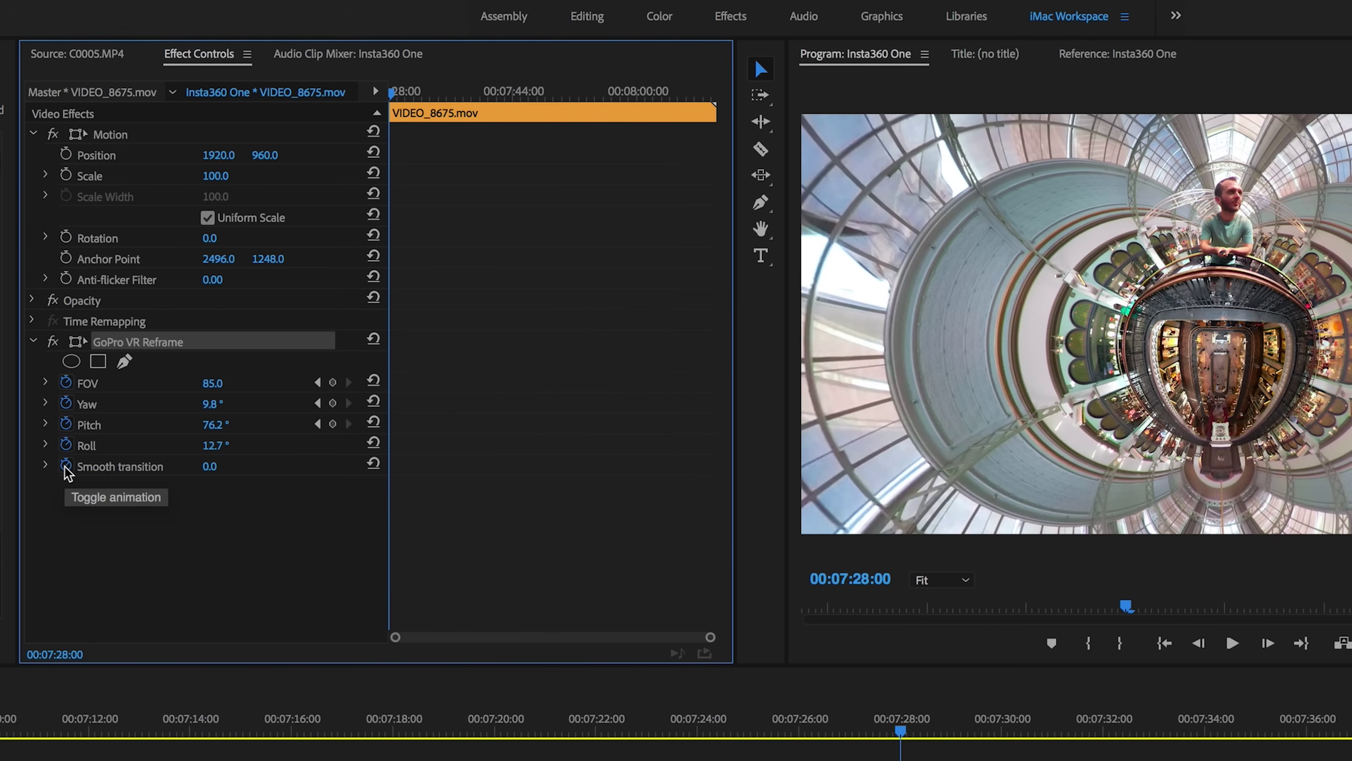
- Delete the Smooth transition, Roll, Pitch, Yaw and FOV keyframes on the second part
click(65, 466)
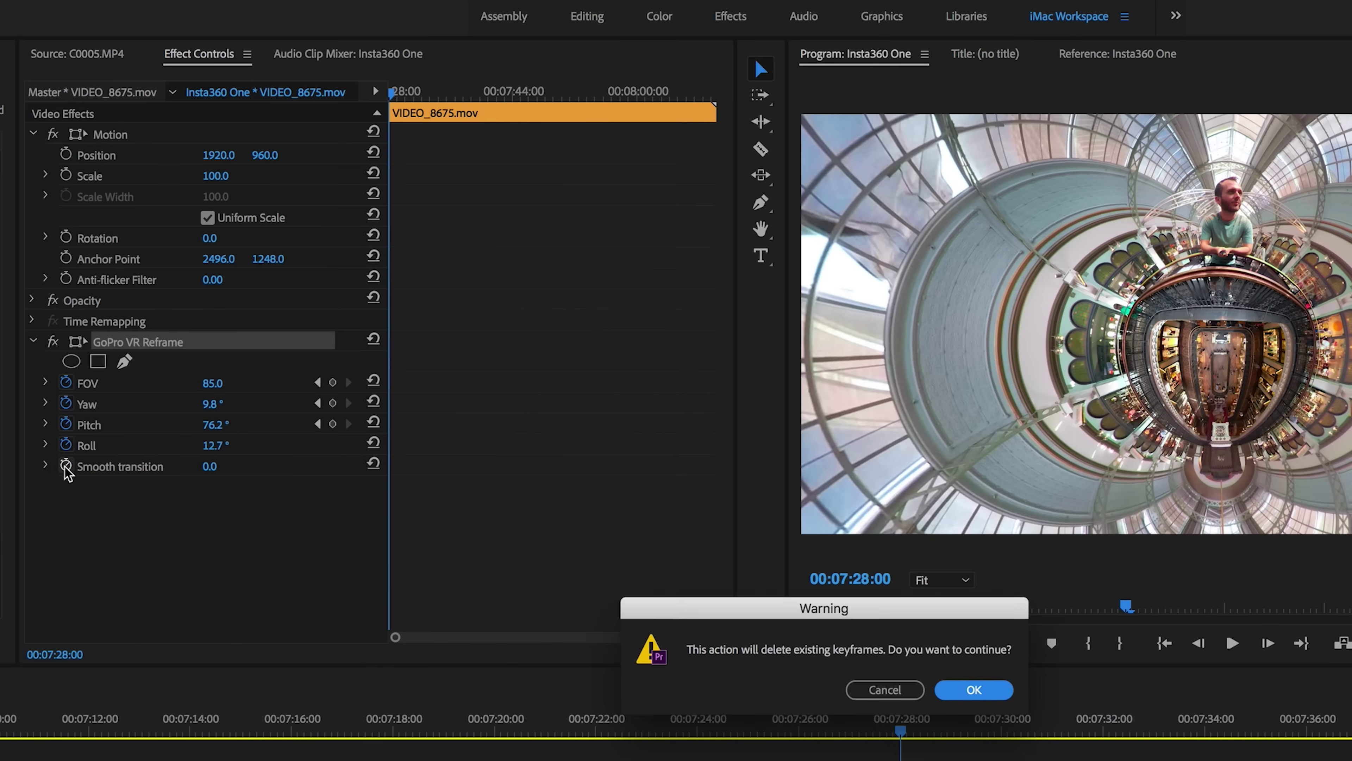
key(Return)
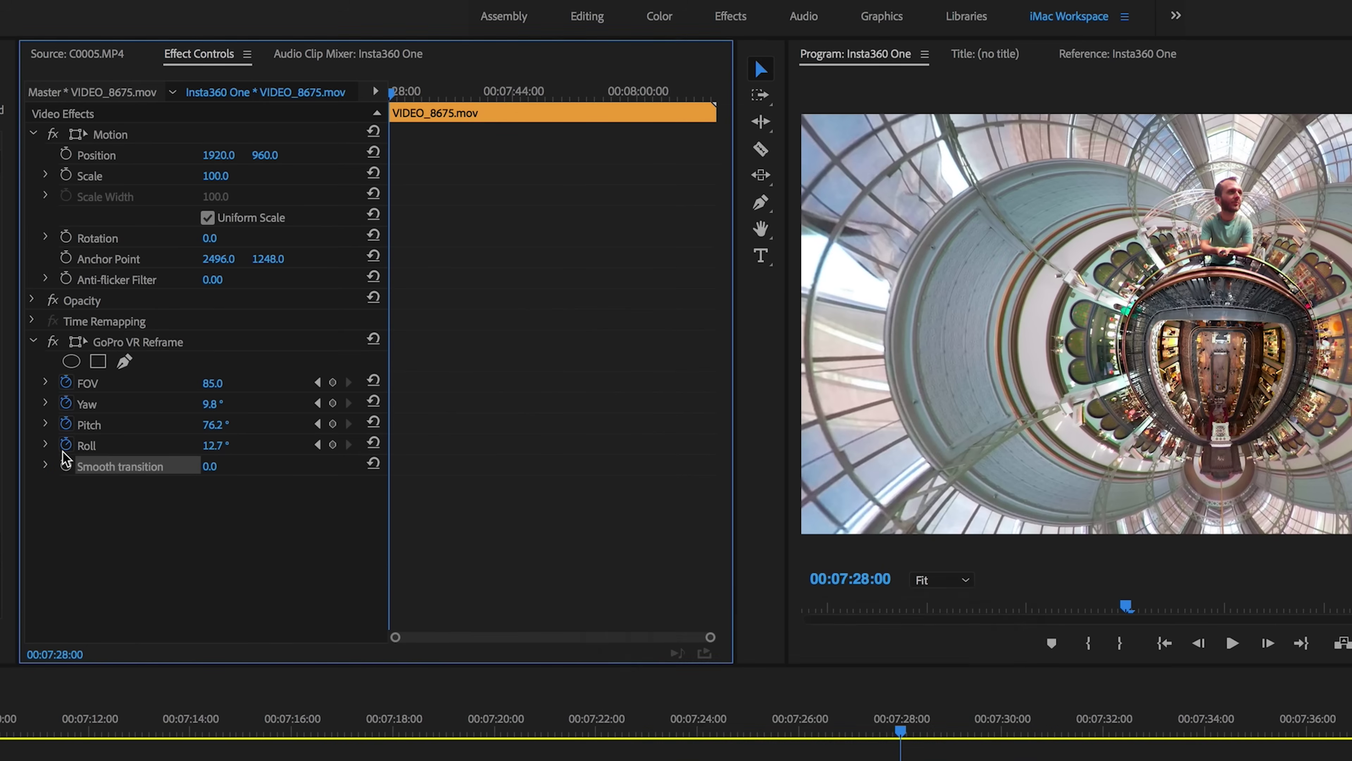
click(66, 444)
key(Return)
click(67, 423)
key(Return)
click(65, 403)
key(Return)
click(66, 384)
key(Return)
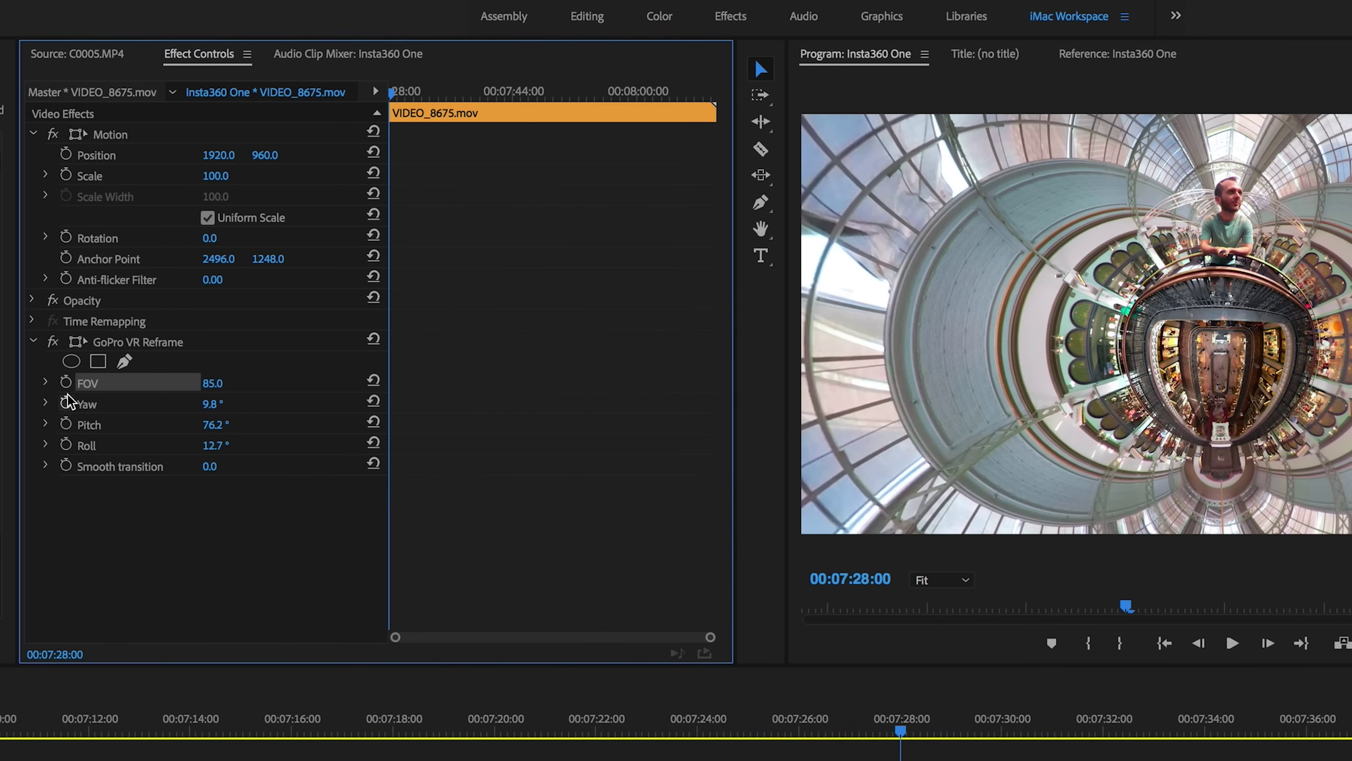
- Start fresh Yaw, Pitch, Roll and Smooth transition keyframes at 07:28:00
click(66, 403)
click(66, 424)
click(65, 445)
click(66, 465)
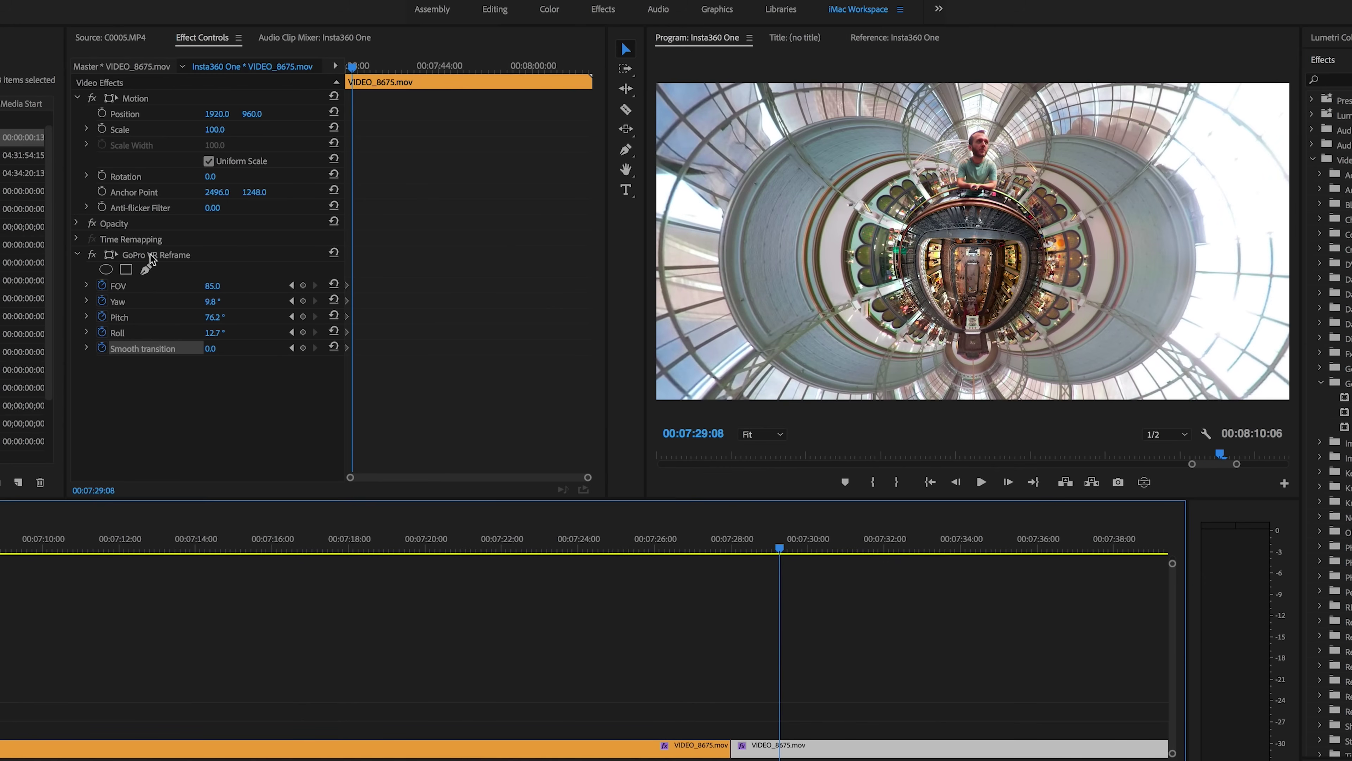
- Rotate the second part's view out of the tiny planet in the viewer, then play it from 07:24:07
click(151, 256)
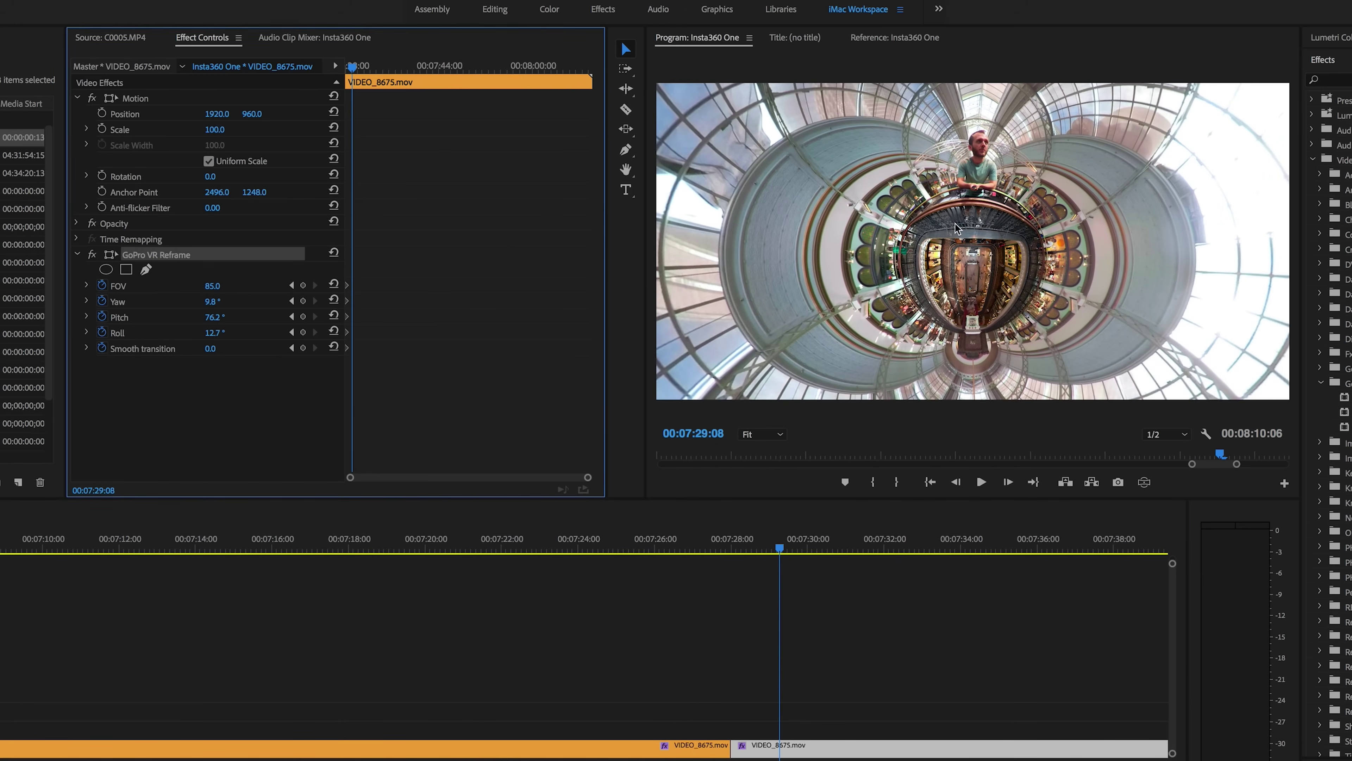
drag(966, 217, 1048, 346)
drag(901, 358, 872, 335)
drag(649, 541, 586, 537)
key(space)
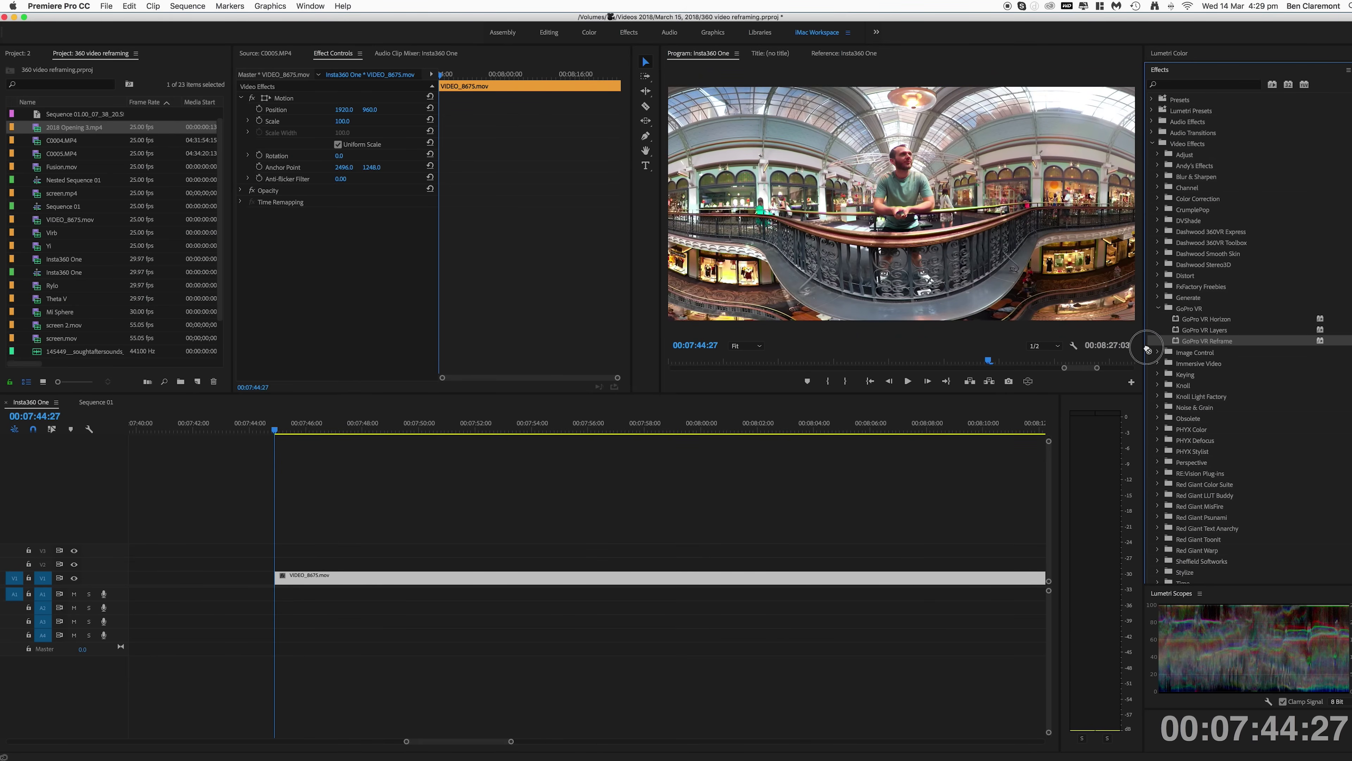
- Apply GoPro VR Reframe to the later VIDEO_8675.mov clip, play it, and cut at 07:47:08
drag(511, 566, 512, 575)
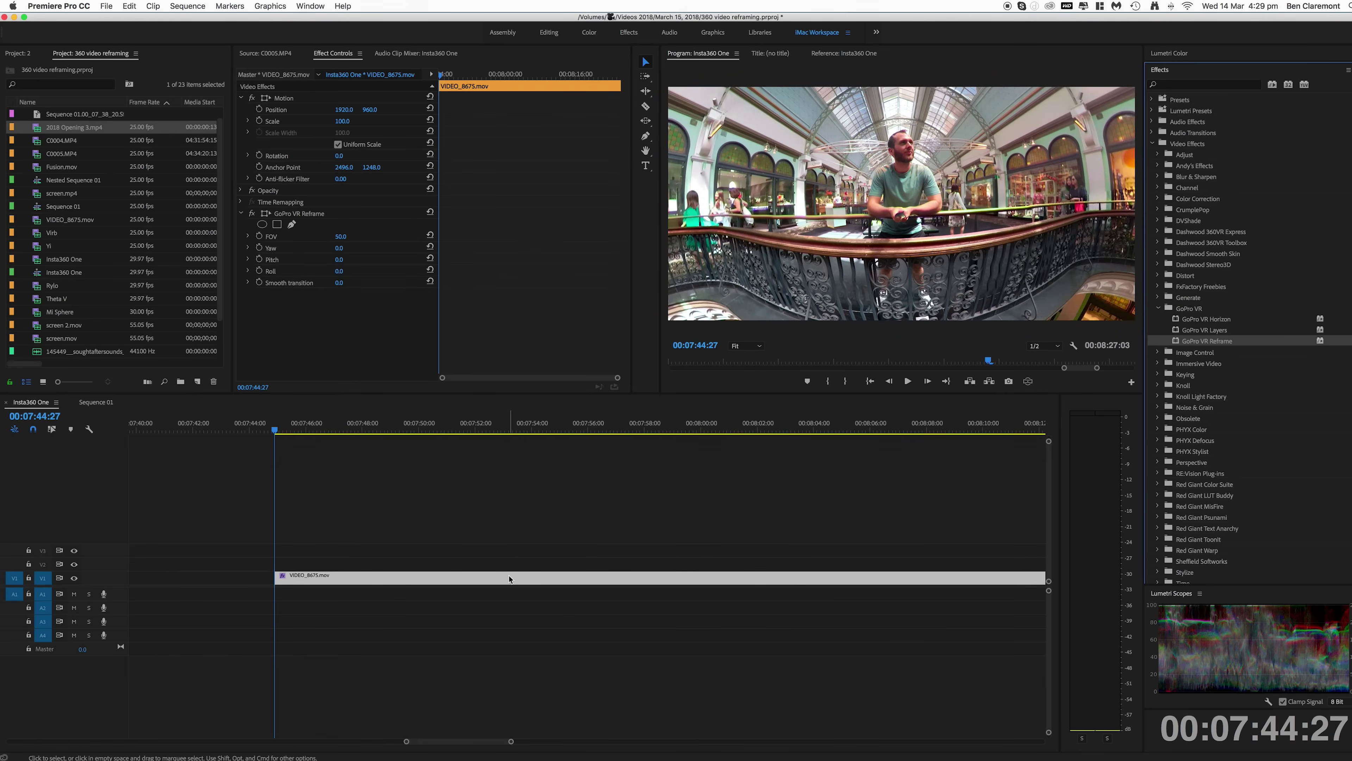
key(space)
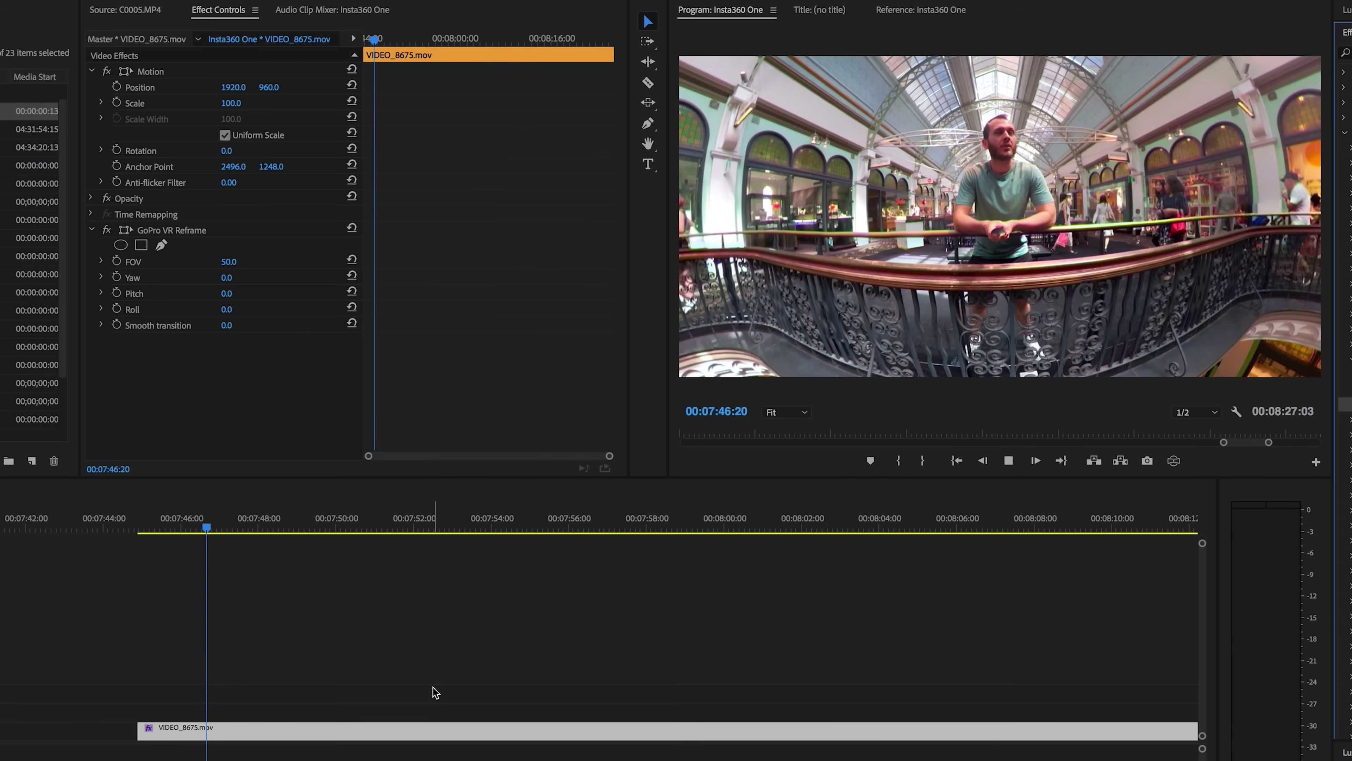
key(space)
key(c)
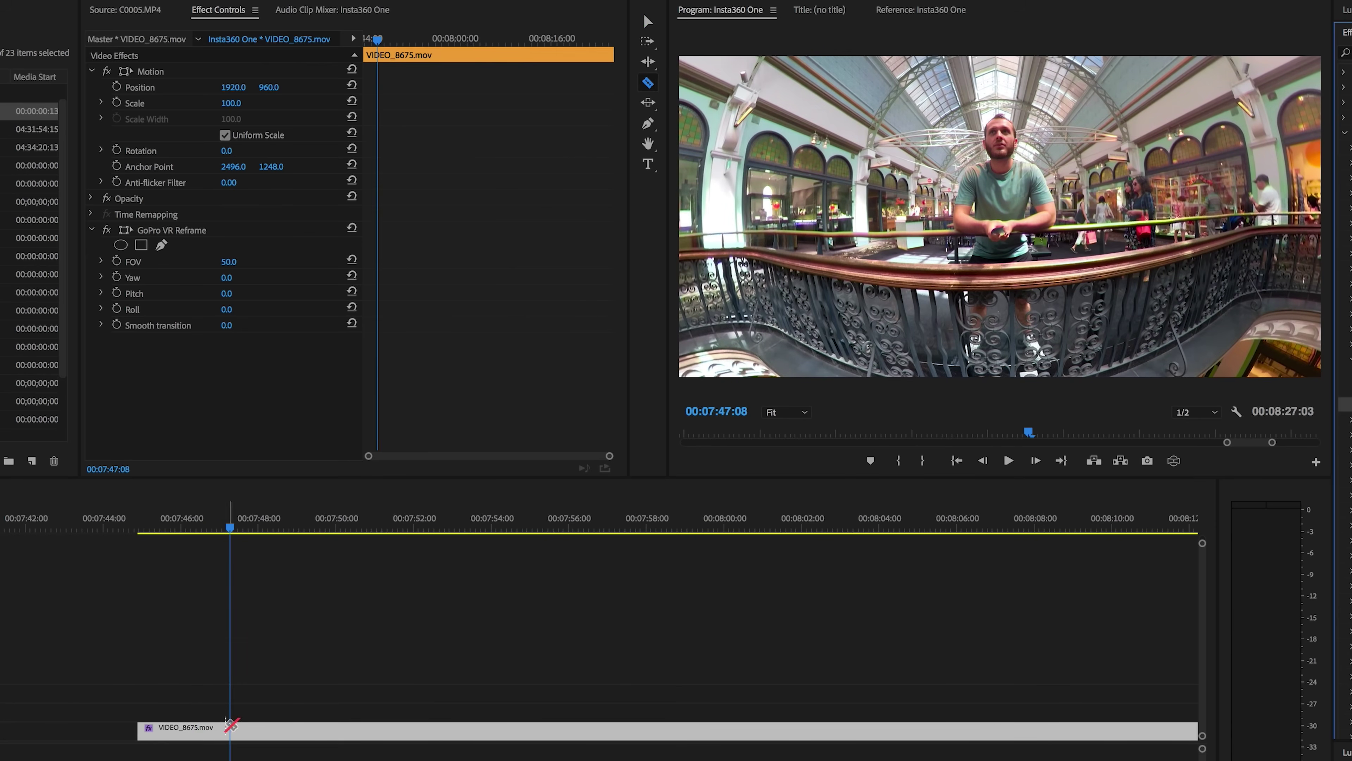
click(232, 729)
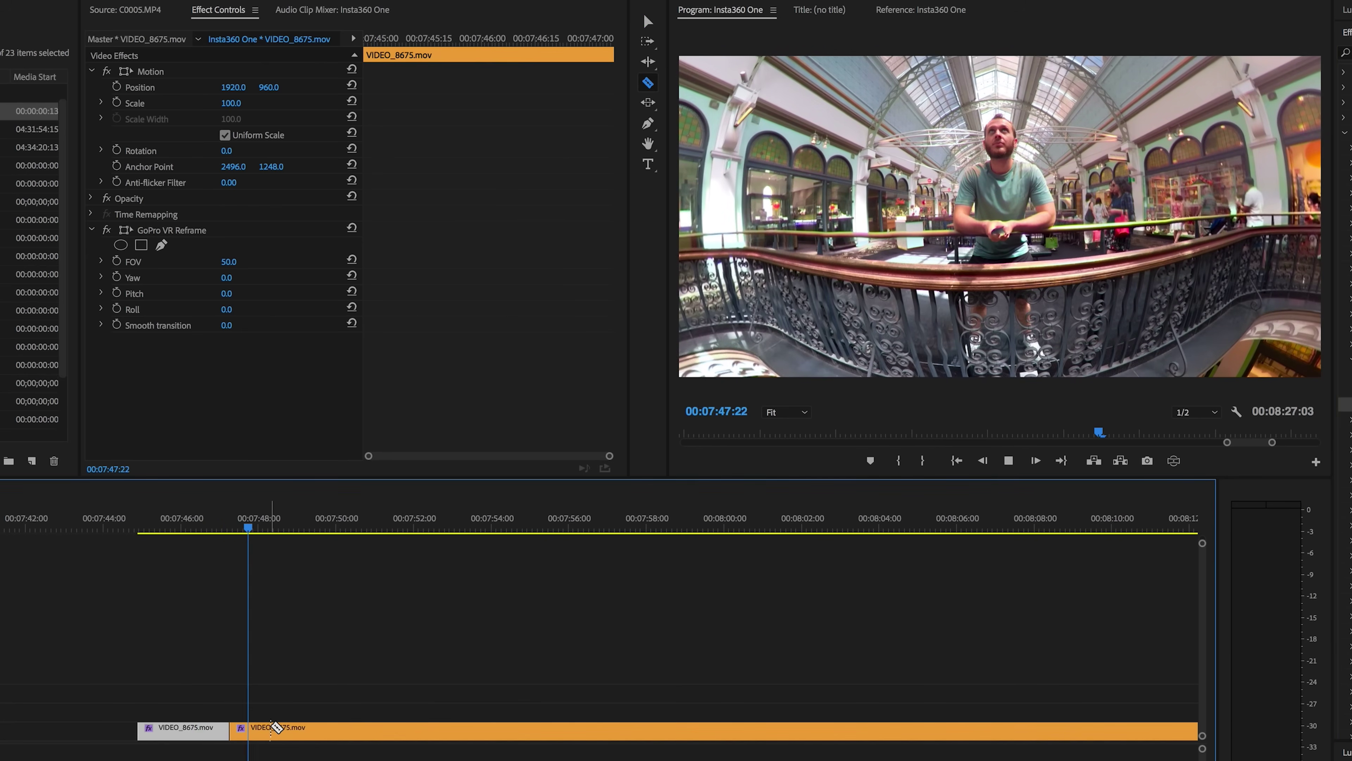
- Play ahead to the next pause point and cut the clip into another shot
key(space)
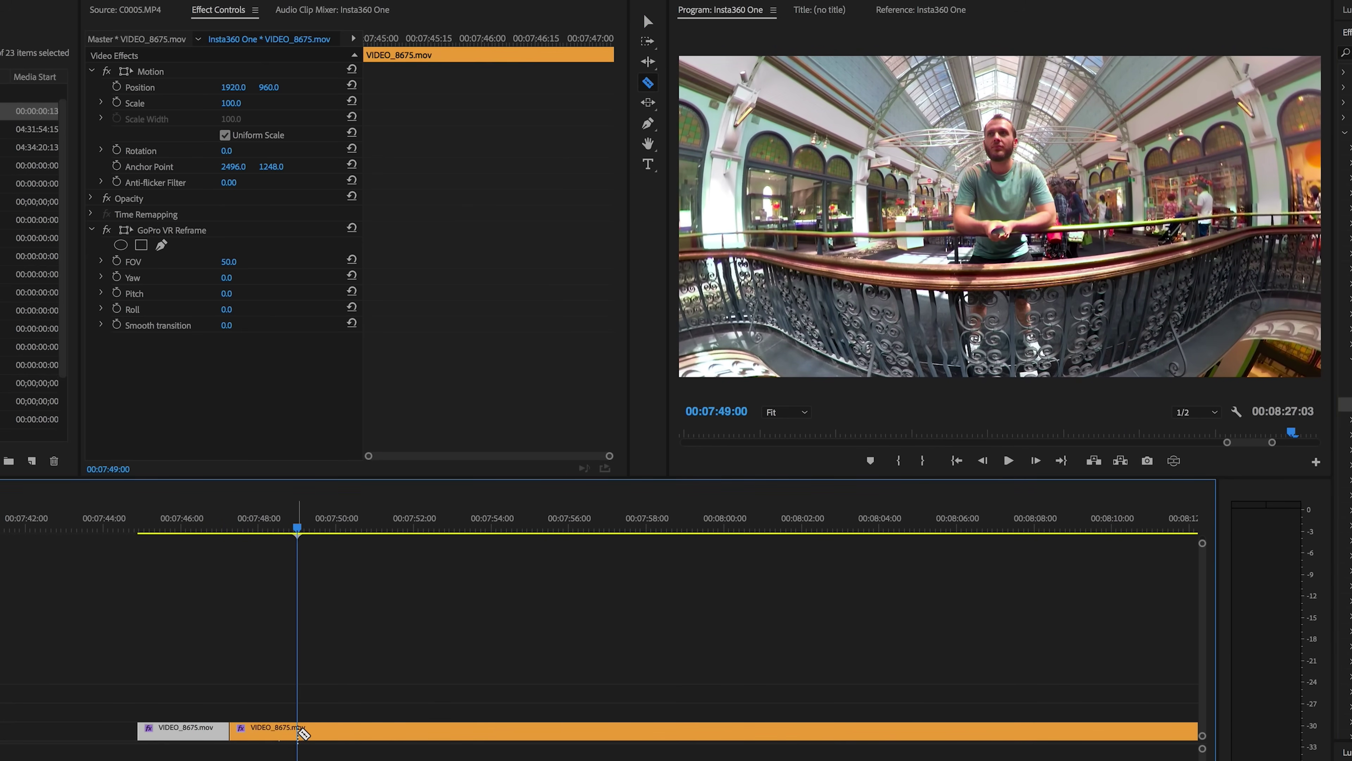
key(space)
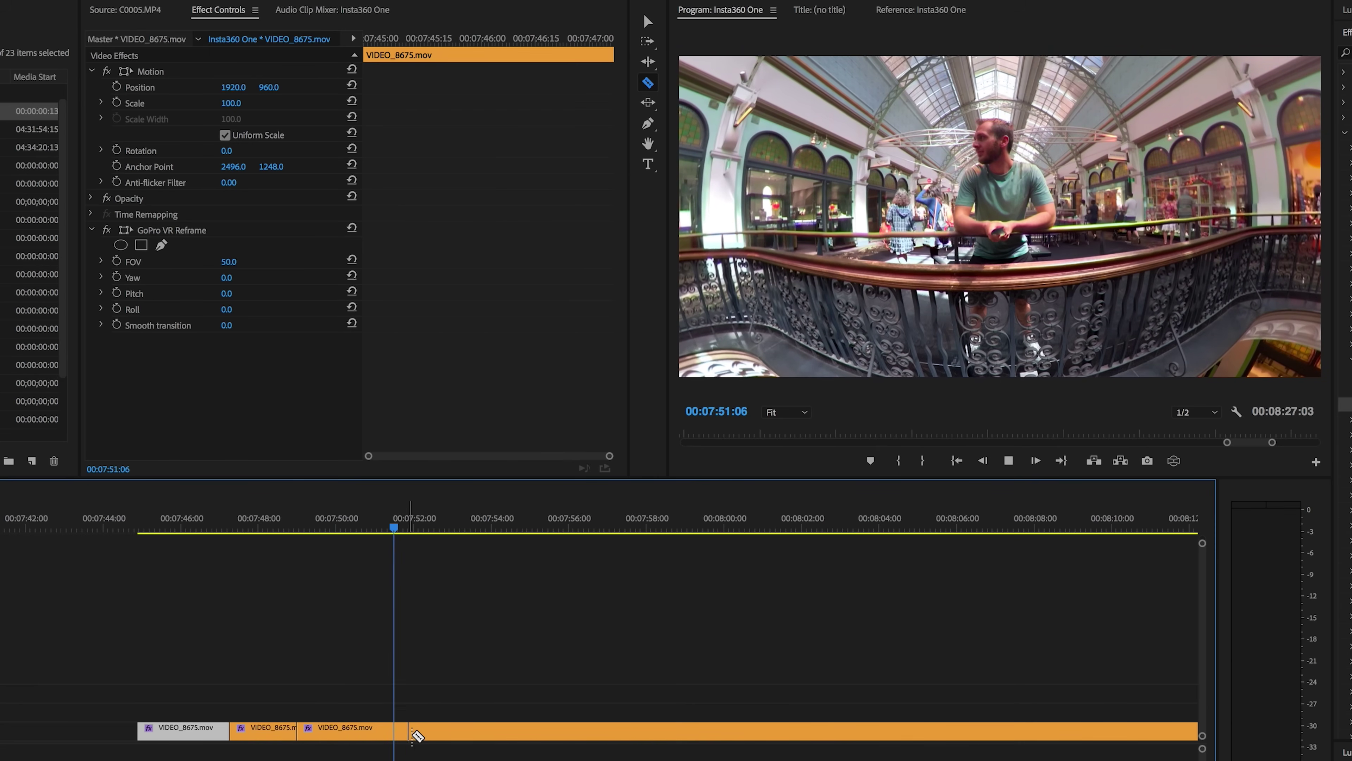
key(space)
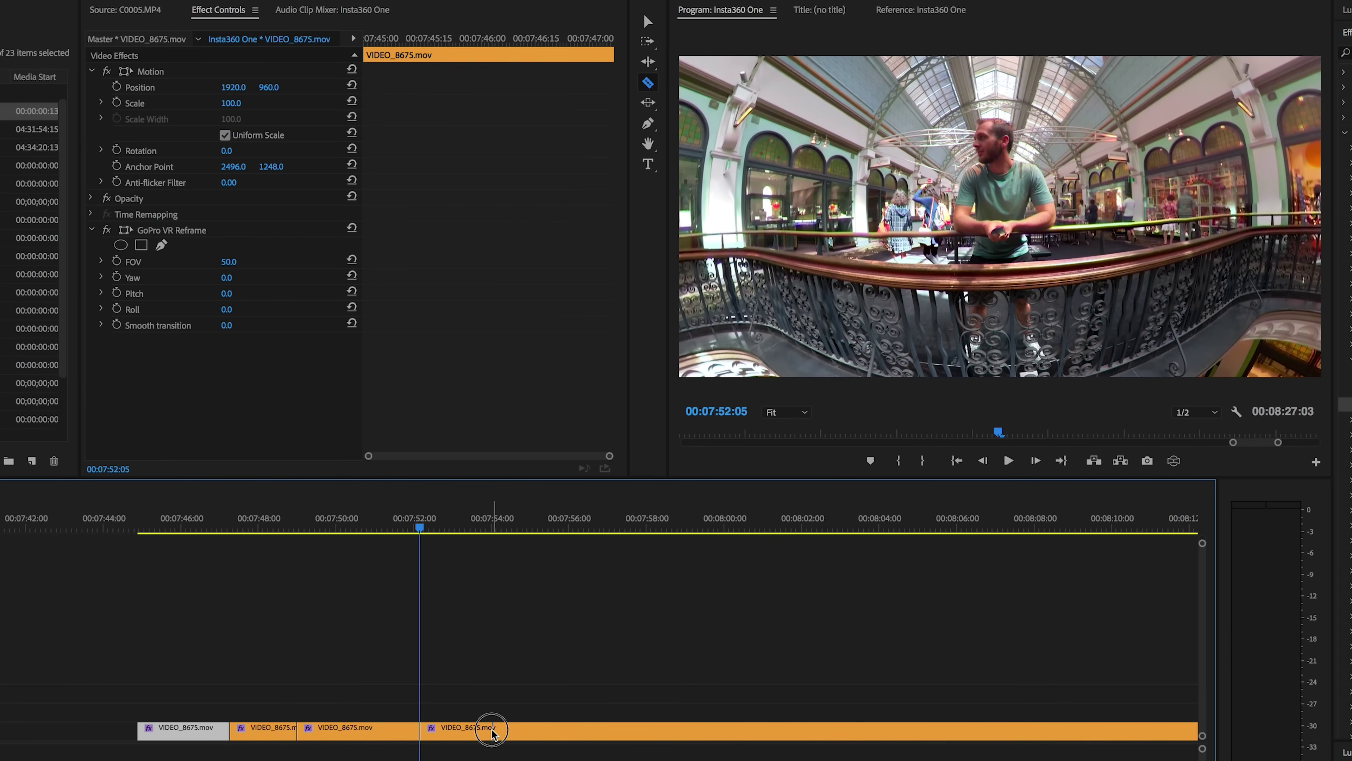
click(574, 732)
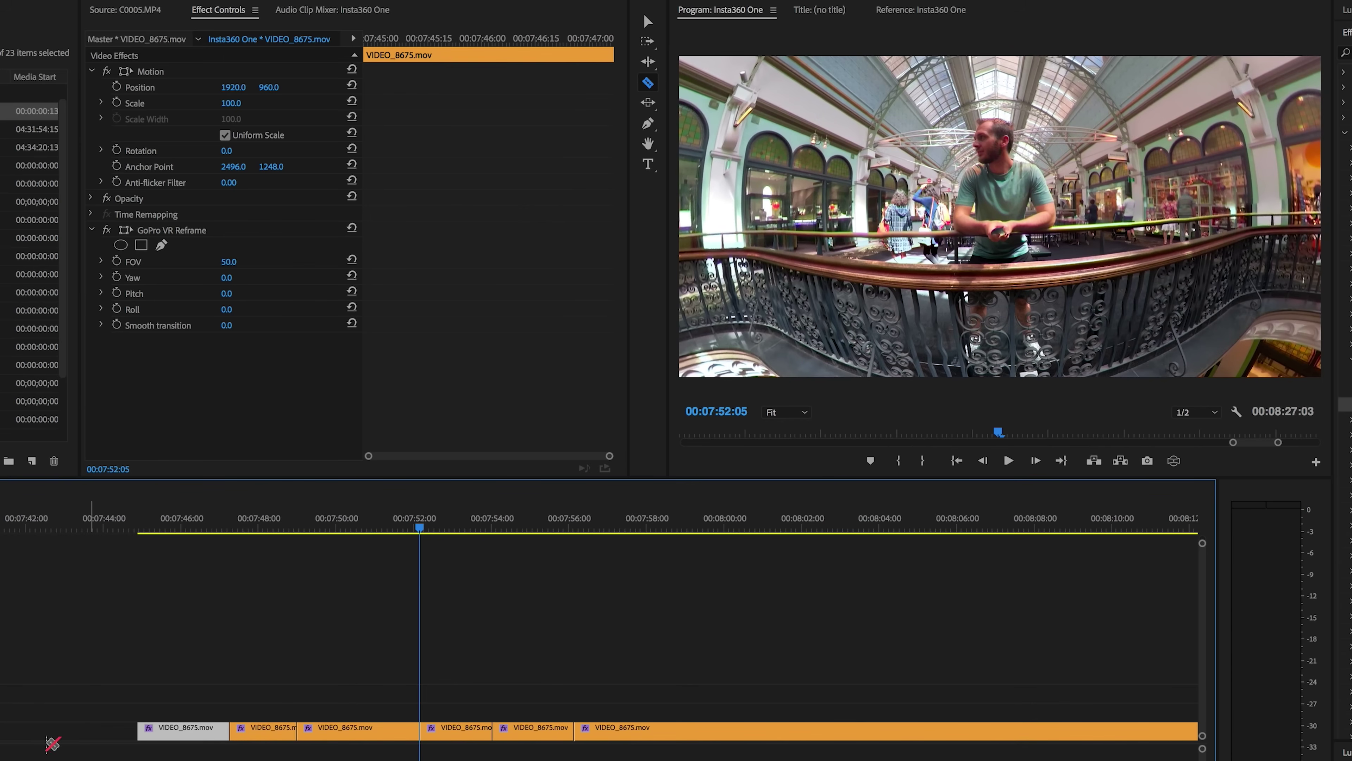
- Reframe the first shot at 07:45:21 with FOV 45, tilting and leveling its view in the preview
key(v)
click(168, 527)
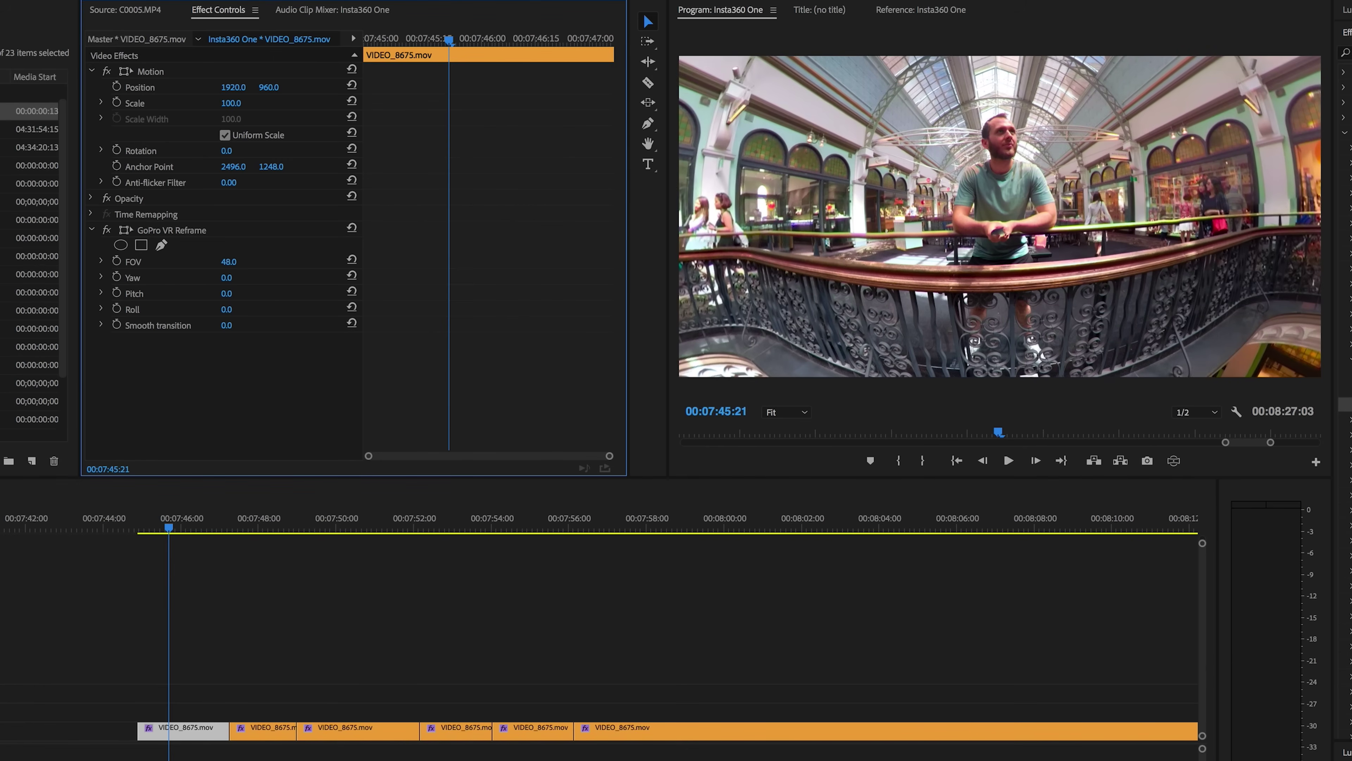
drag(241, 263, 229, 263)
click(195, 234)
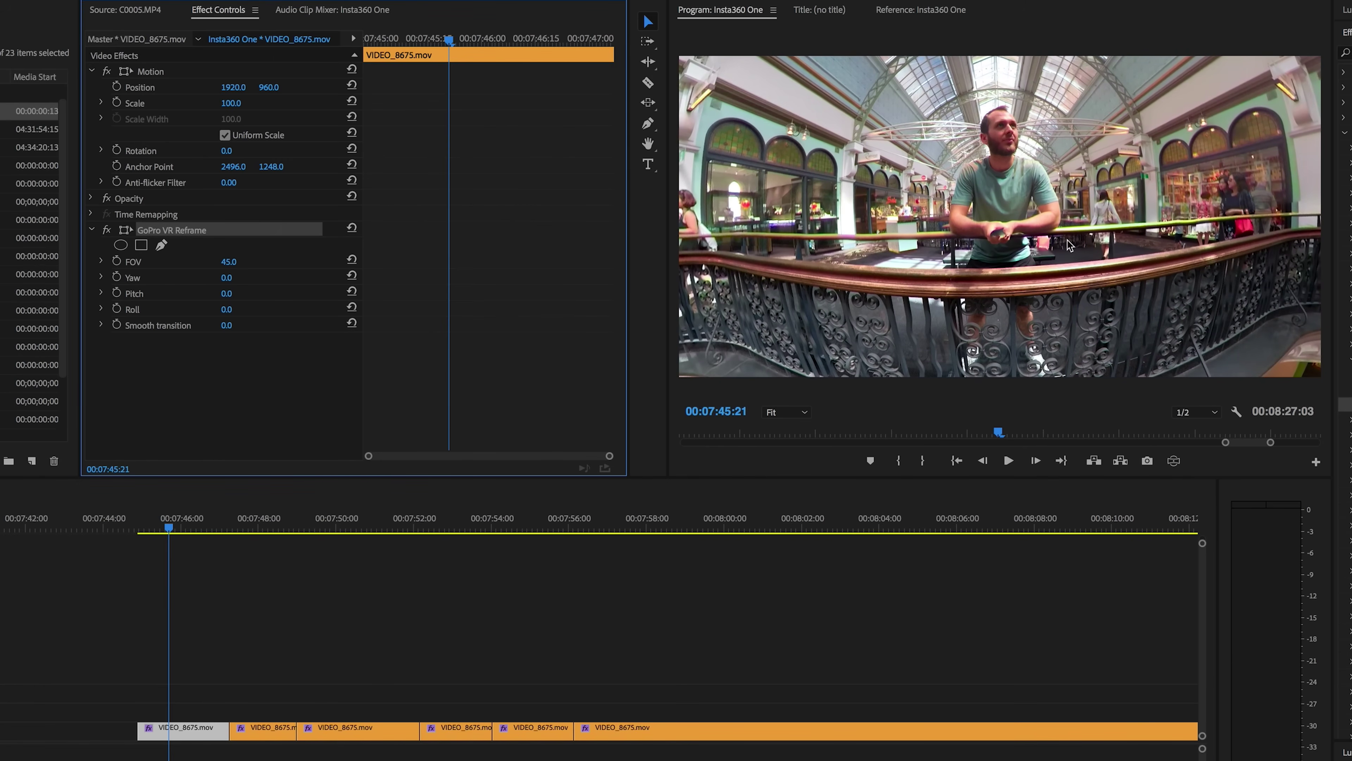
drag(1163, 244, 1163, 256)
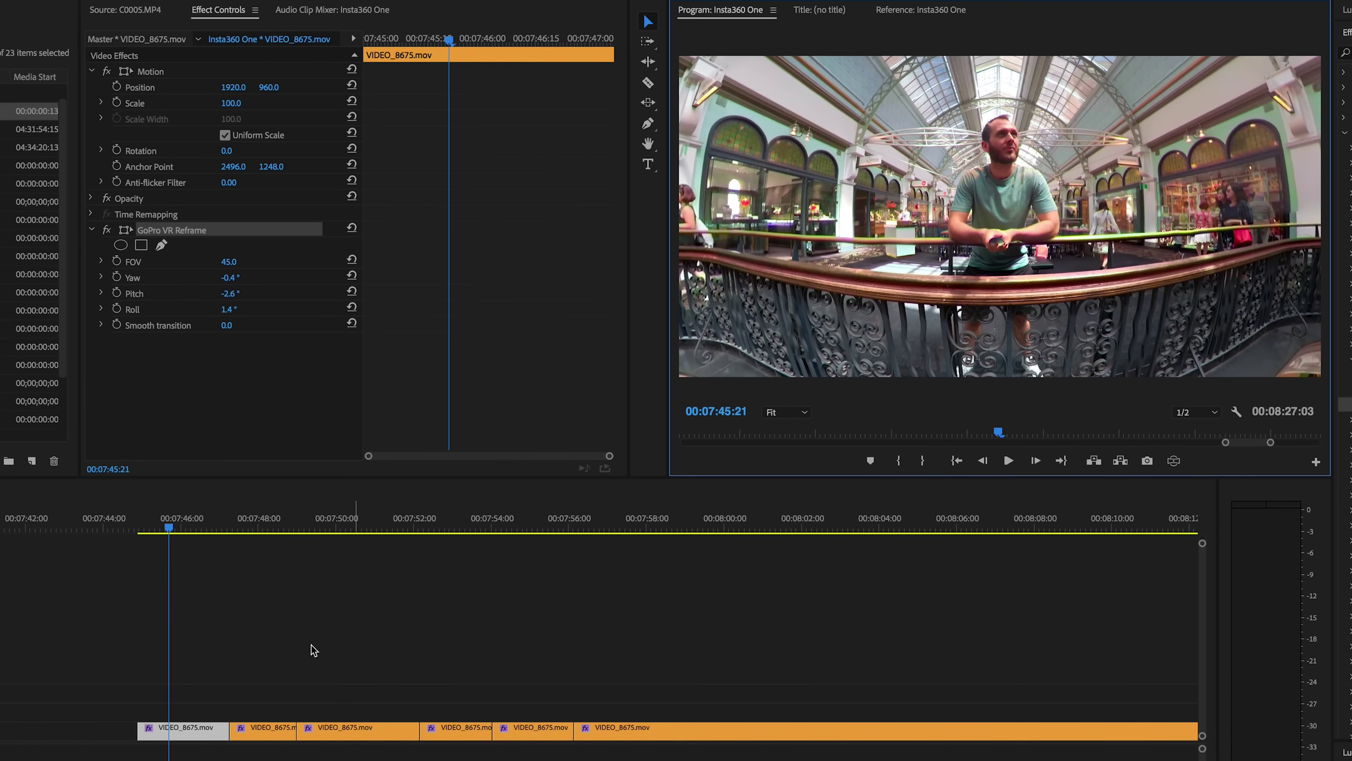
- Select the second shot at 07:47:25 and bring up its reframe settings
click(251, 527)
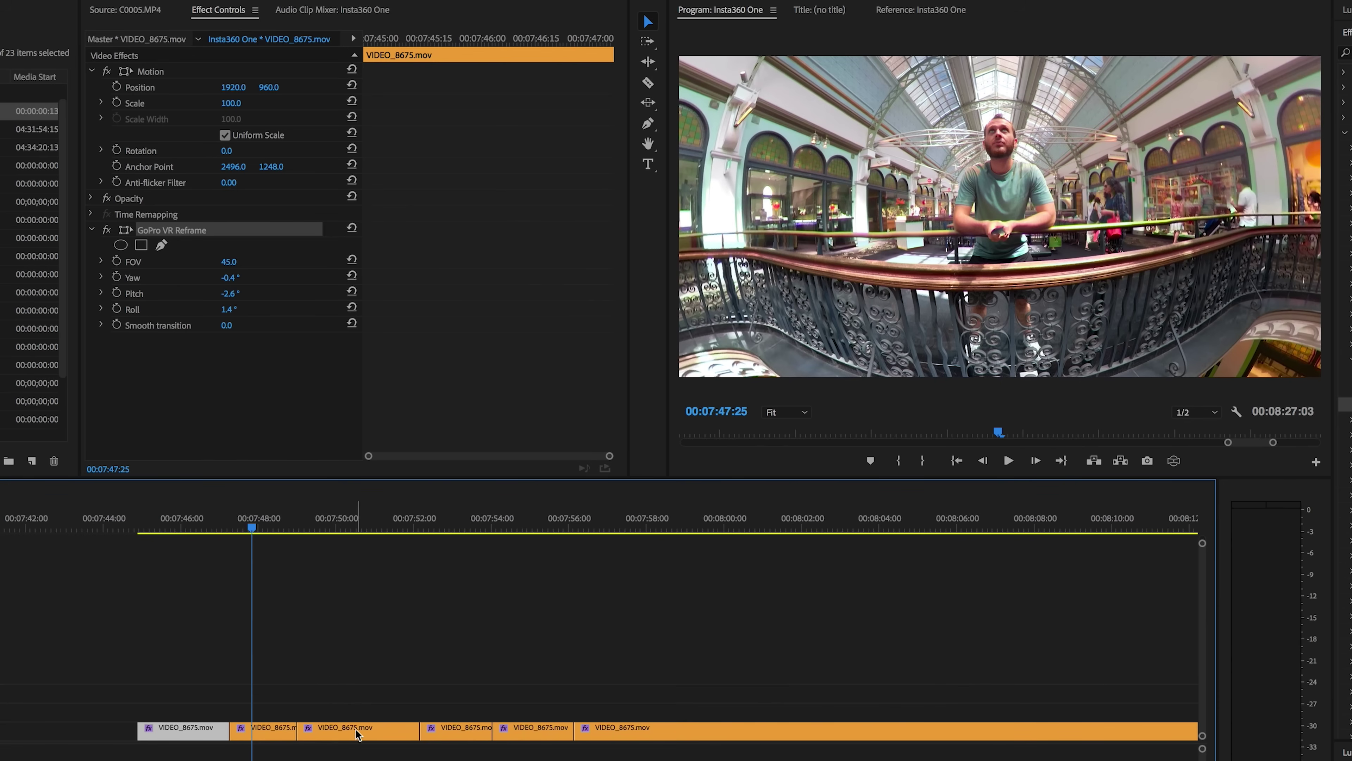
click(262, 732)
click(245, 230)
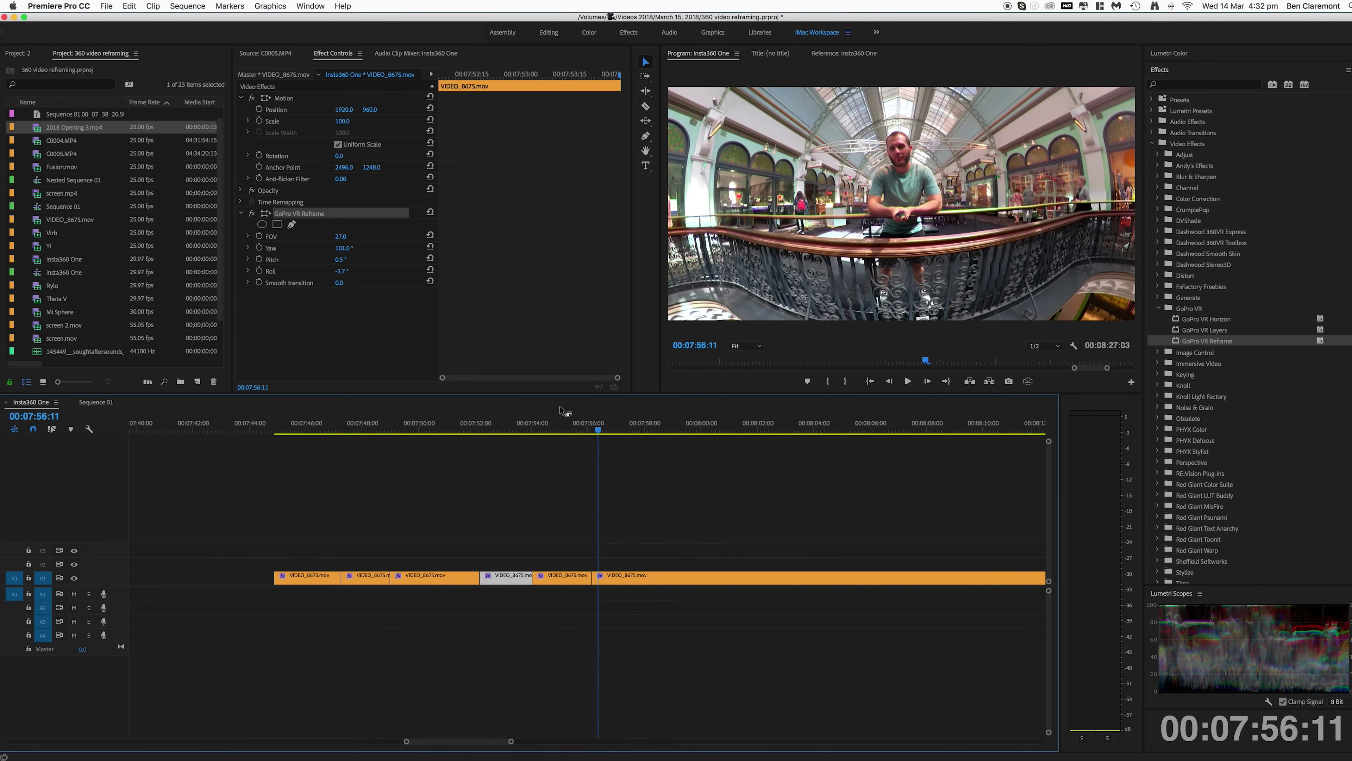
click(352, 429)
click(450, 429)
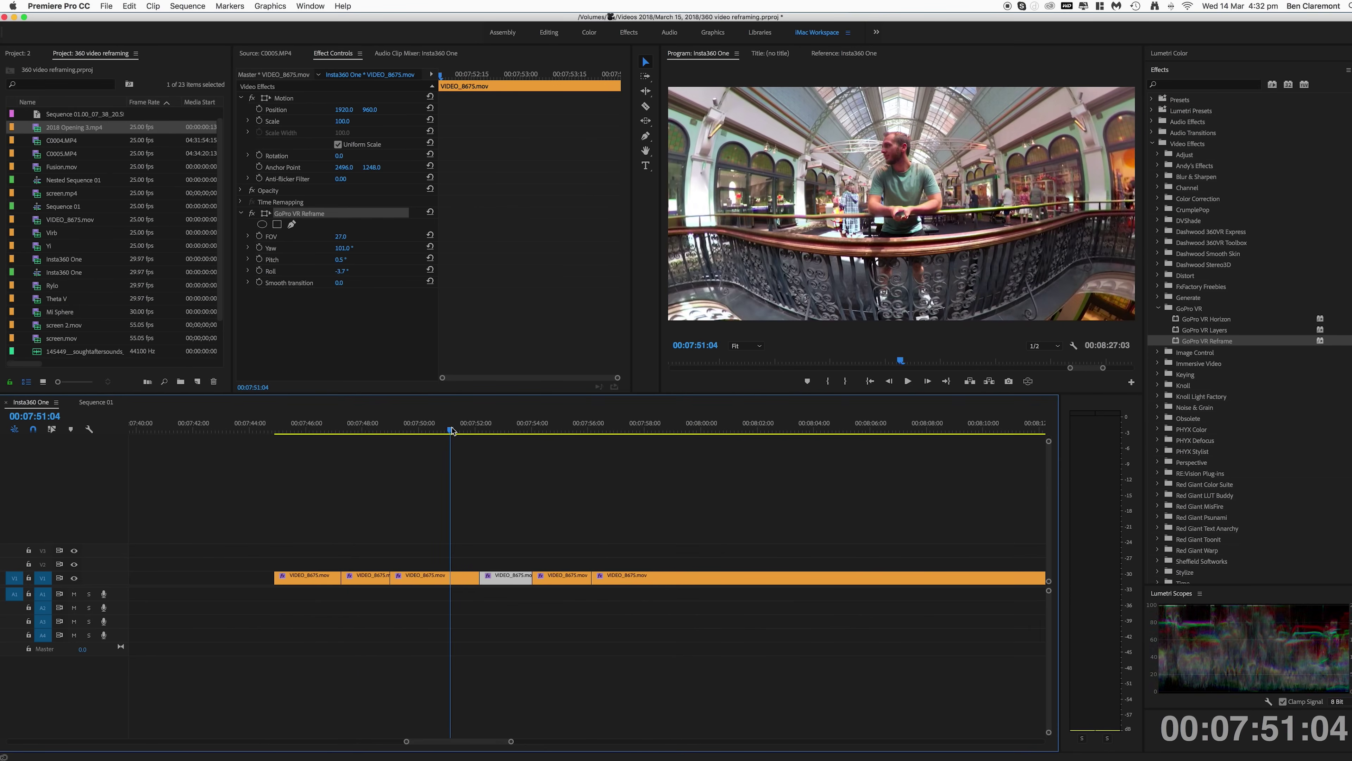
click(509, 429)
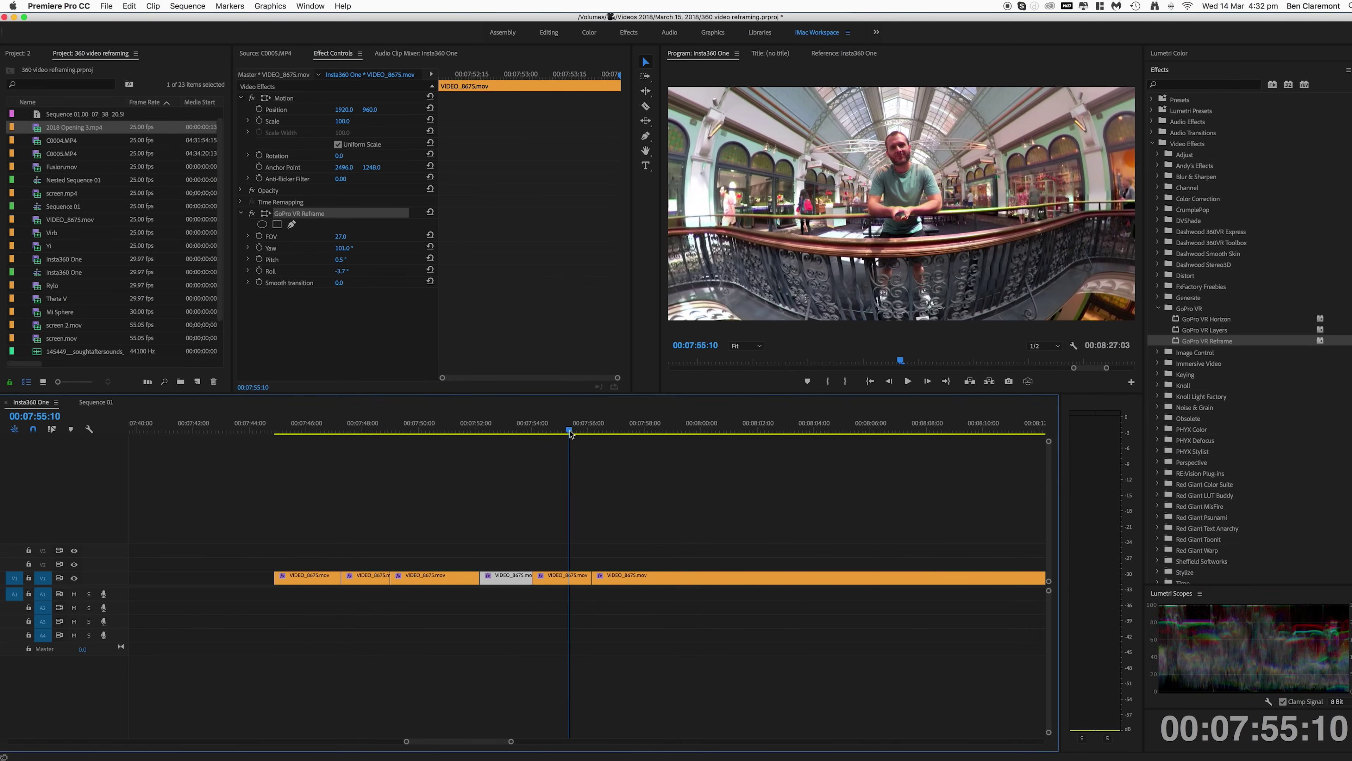